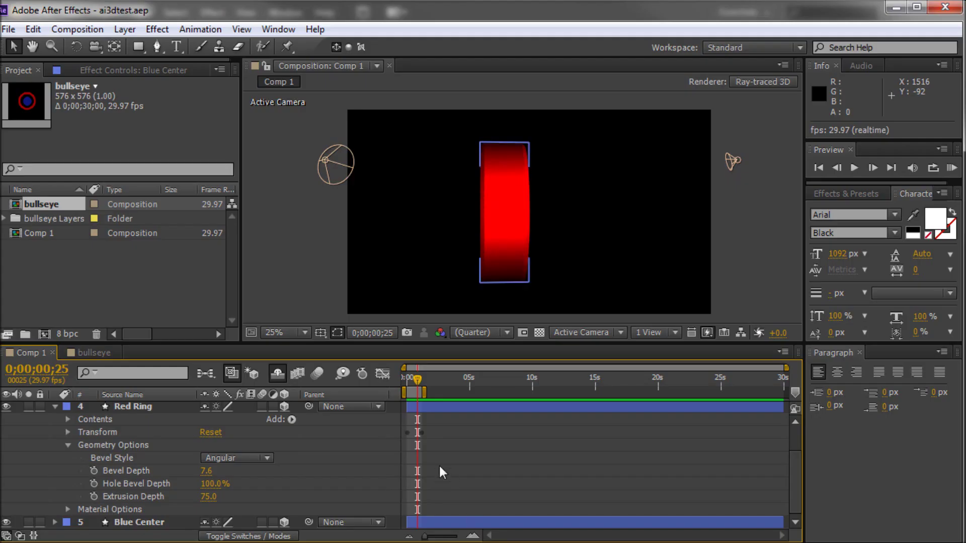
- Scrub the Comp 1 timeline back to an earlier frame of the extruded bullseye
left_click_drag(416, 393, 414, 395)
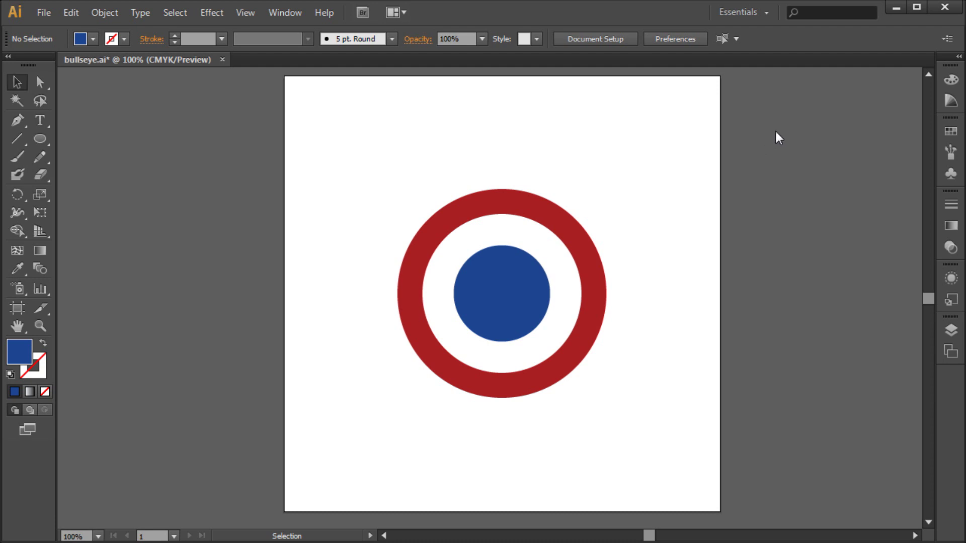
left_click_drag(753, 153, 362, 439)
left_click(676, 190)
left_click(575, 229)
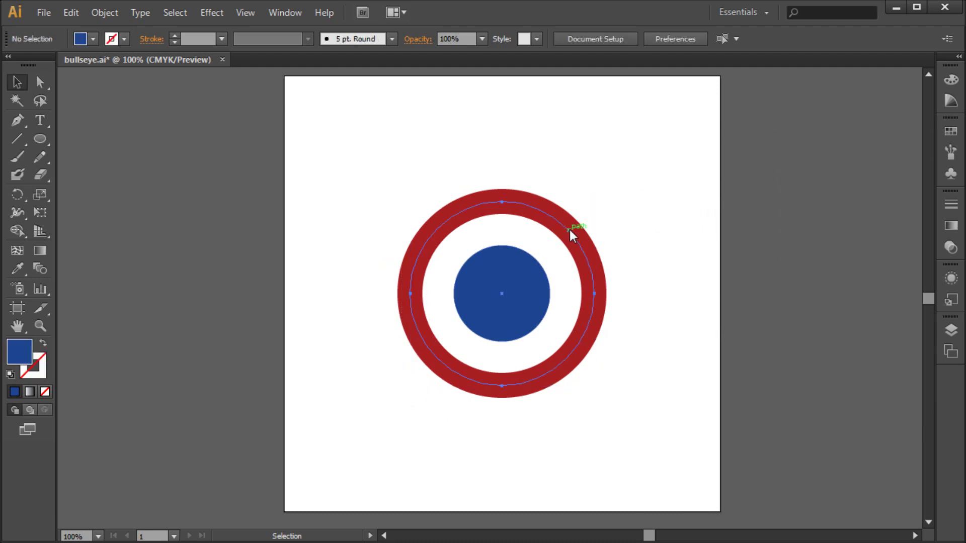
left_click(505, 293)
left_click(720, 216)
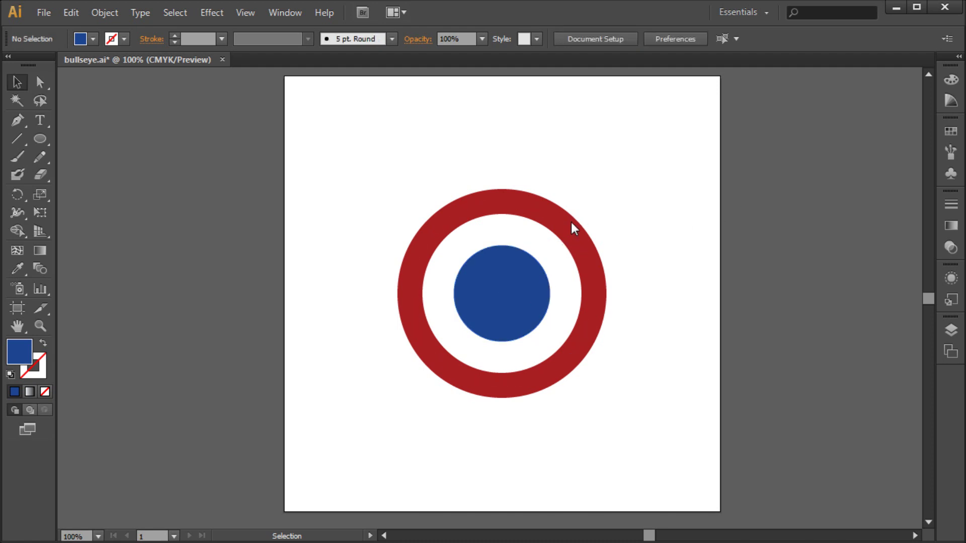
left_click(569, 231)
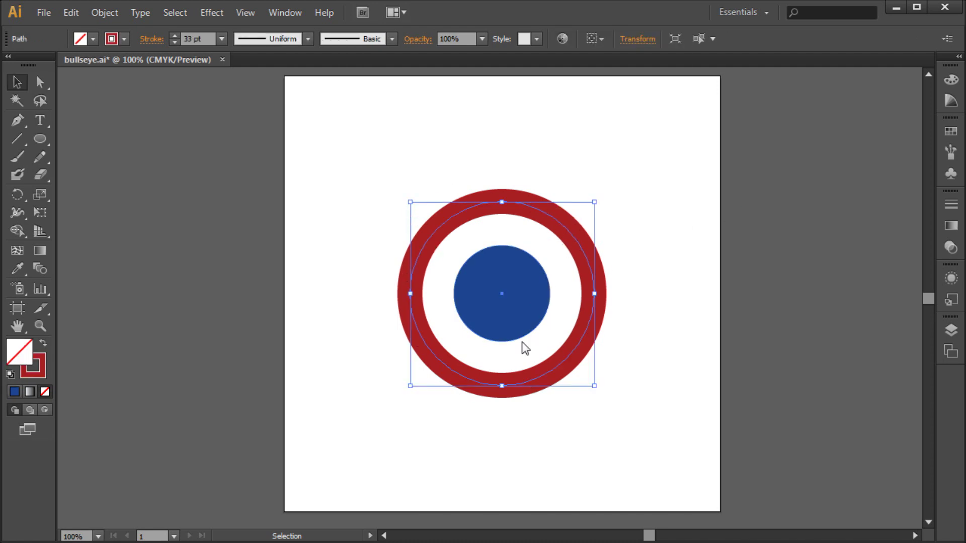
left_click(520, 291)
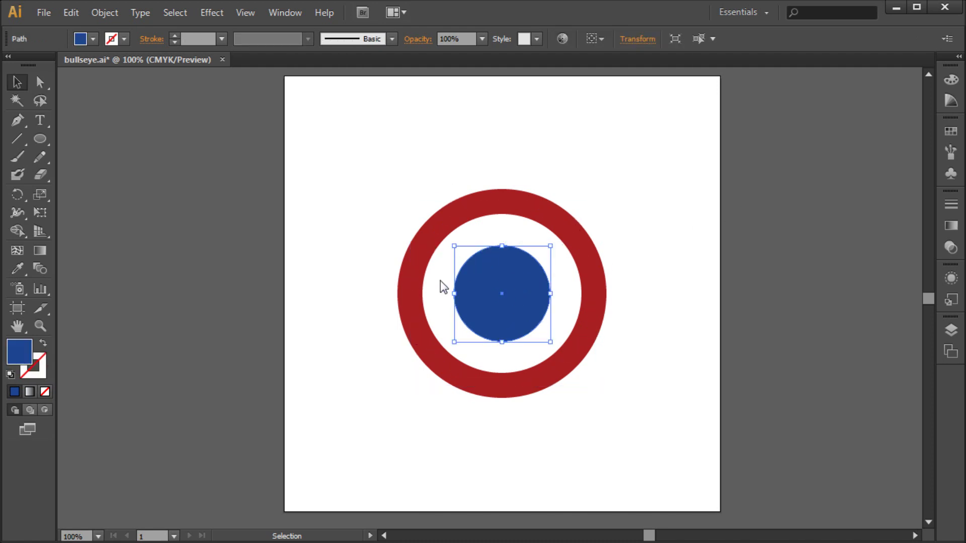
left_click(716, 207)
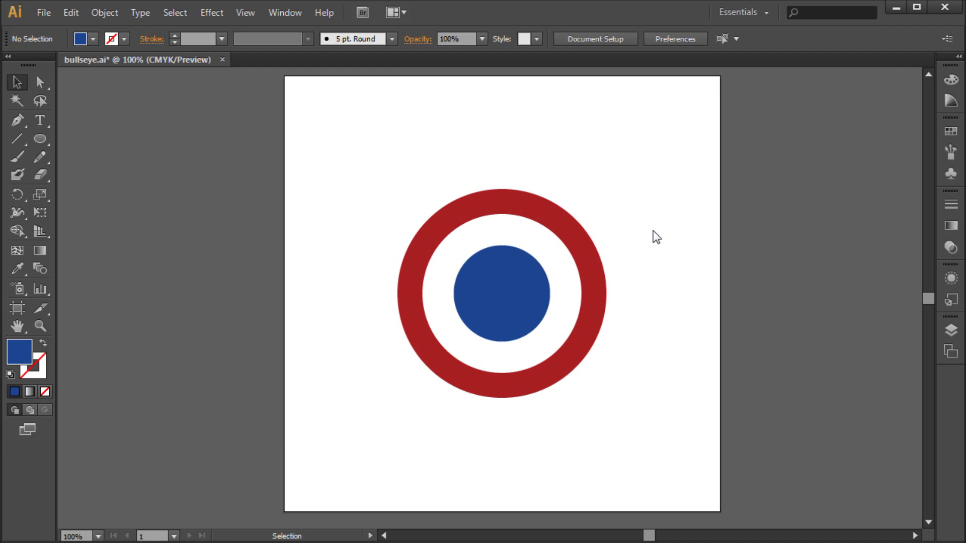
left_click(514, 210)
left_click(514, 271)
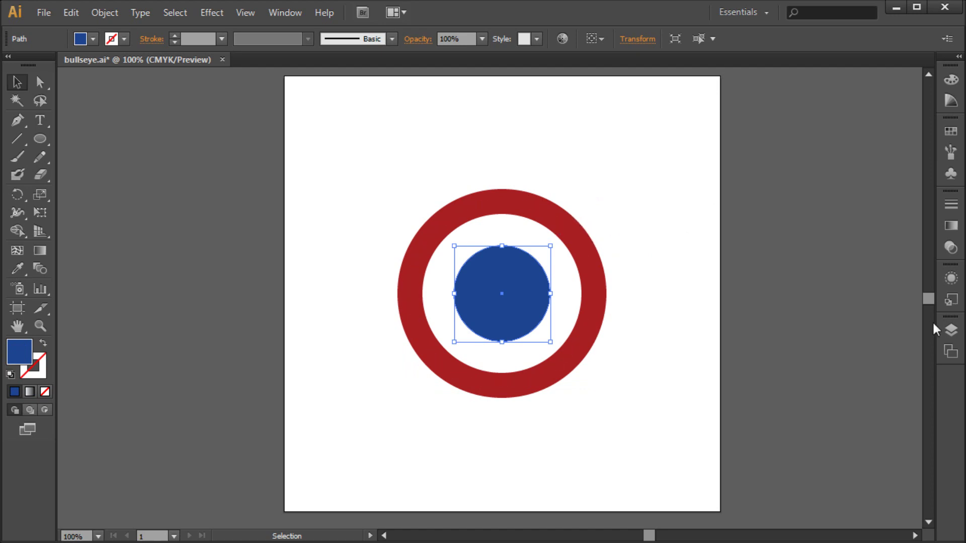
left_click(950, 331)
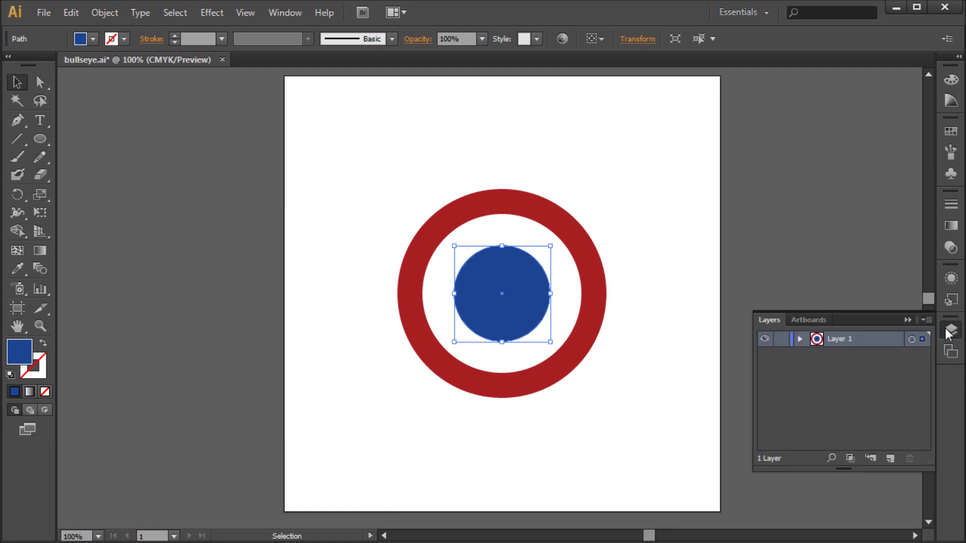
- Expand Layer 1 and select the red ring and blue centre circle paths, ending on the blue circle
left_click(800, 339)
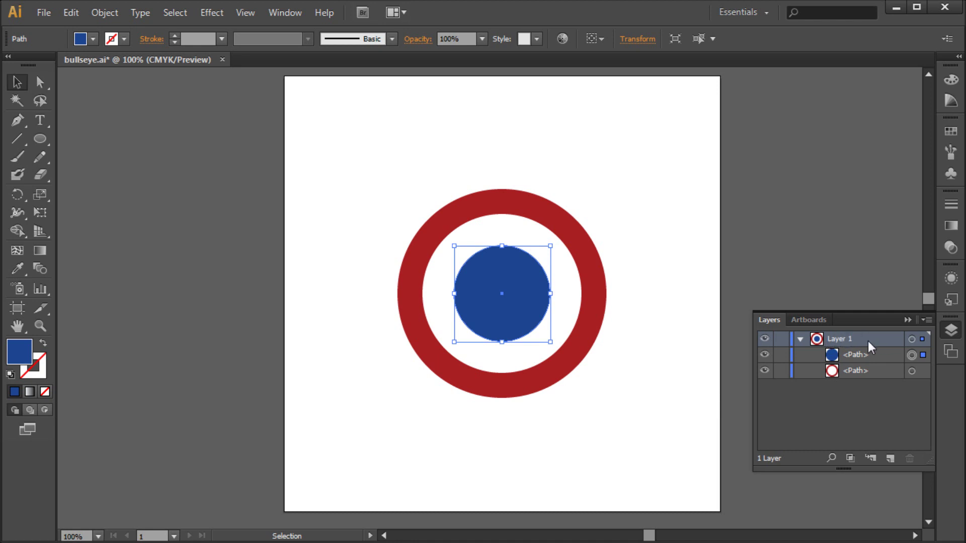
left_click(923, 371)
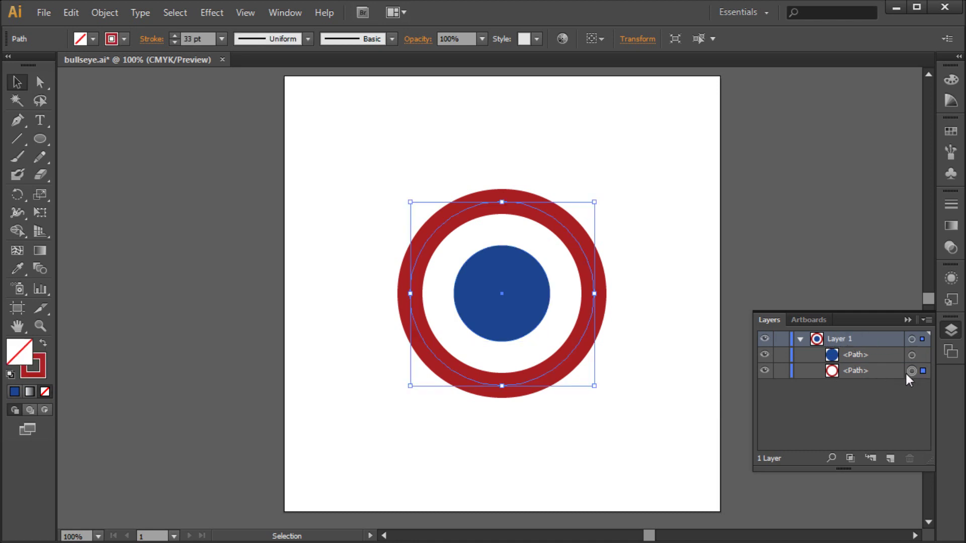
left_click(923, 354)
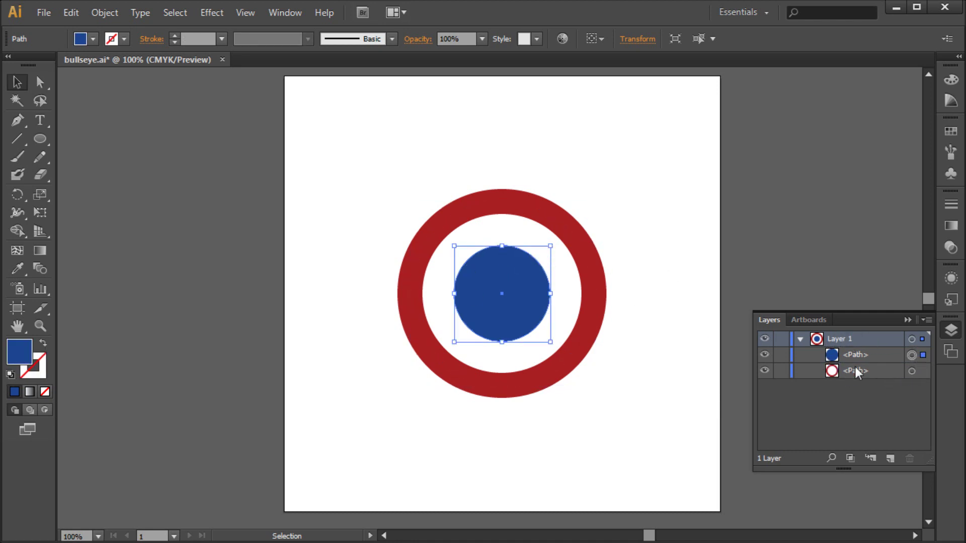
left_click(923, 371)
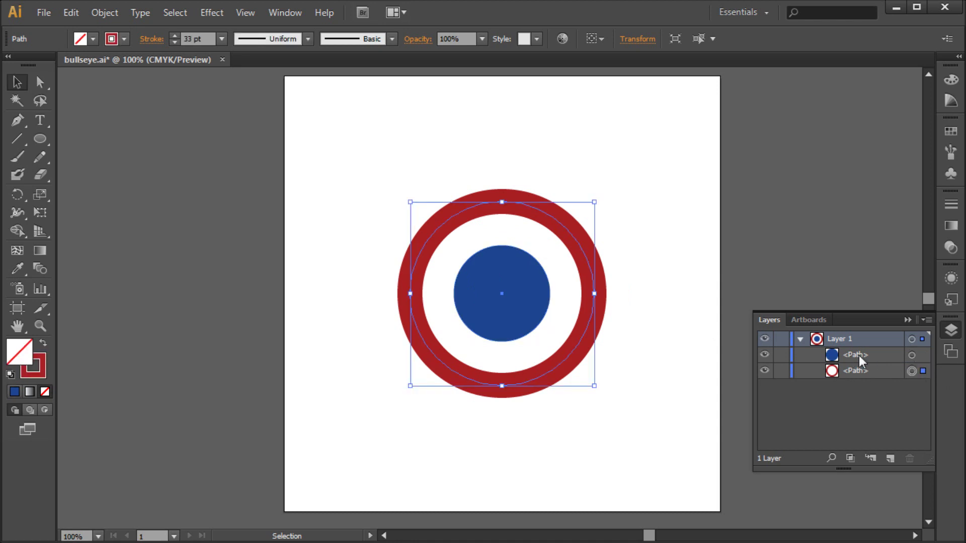
left_click(923, 355)
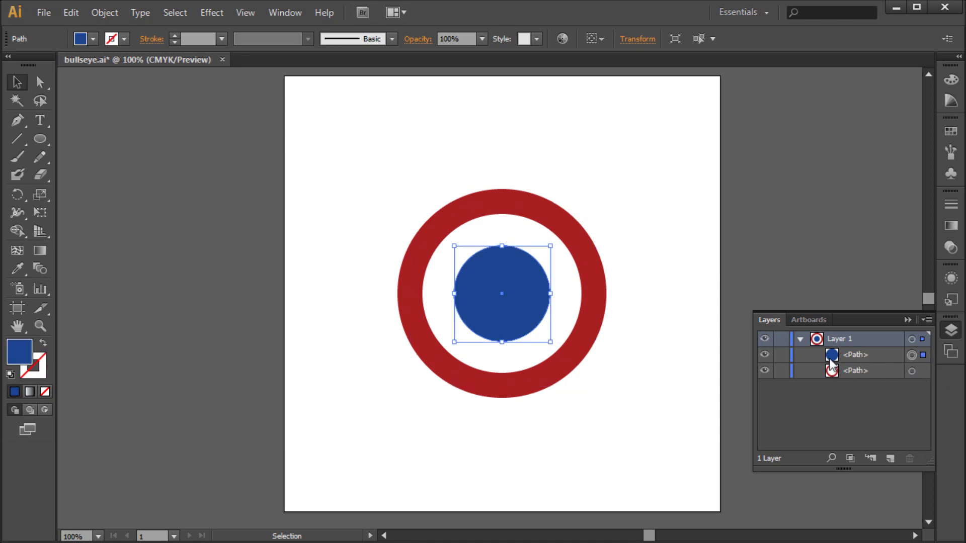
left_click(866, 357)
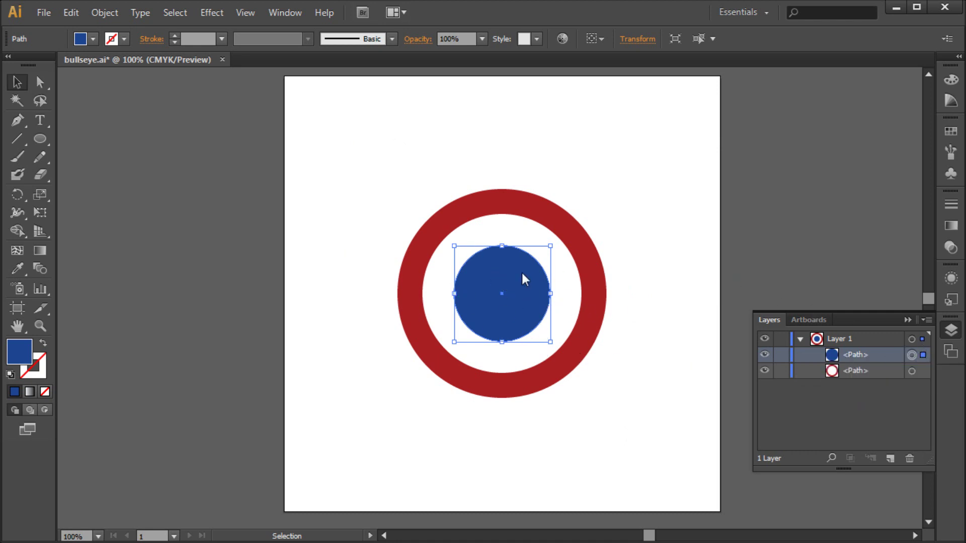
- Cut the blue centre circle and paste it in front on a new Layer 2, collapsing Layer 1
key("ctrl")
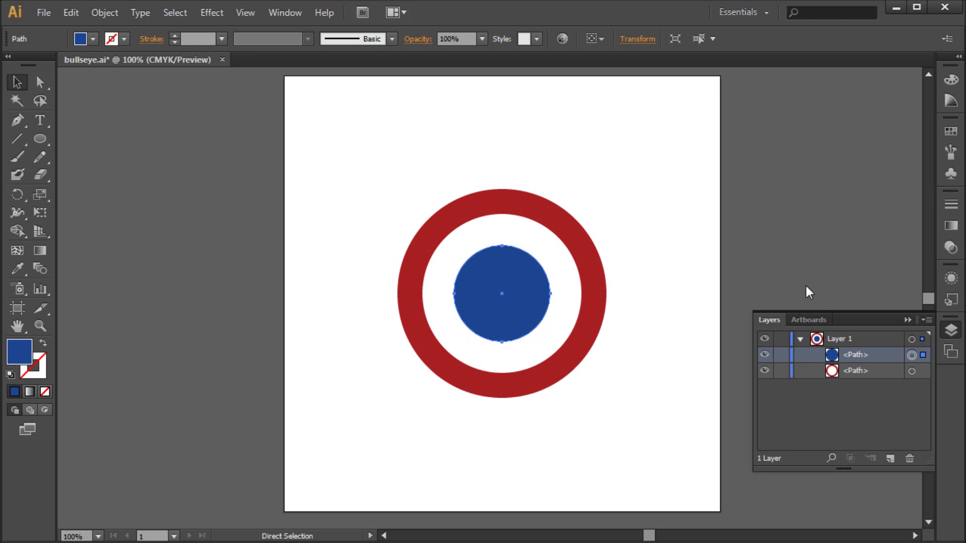
key("Delete")
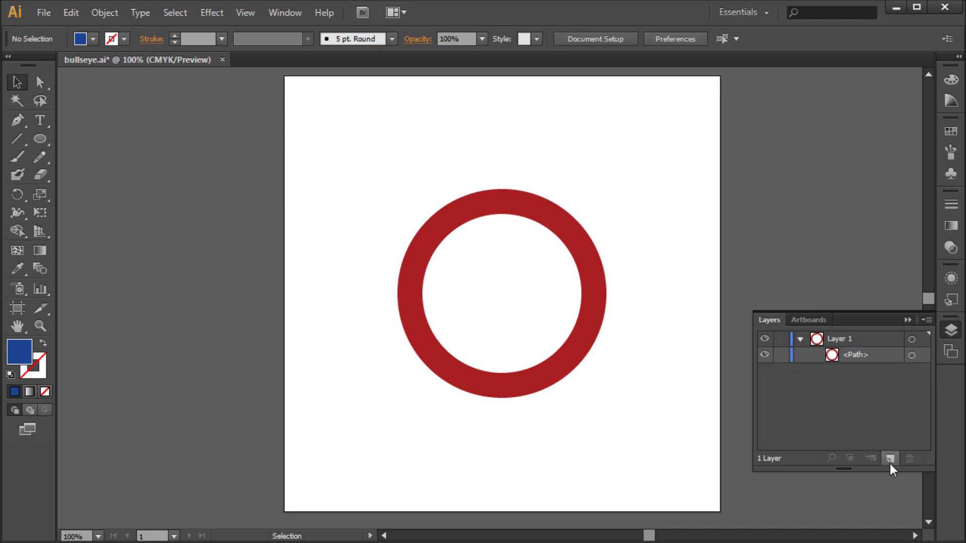
left_click(889, 458)
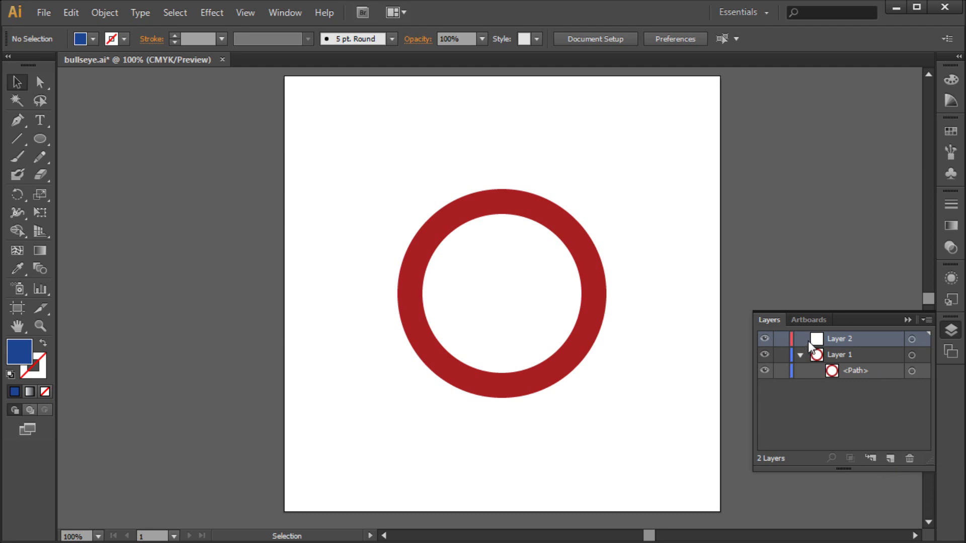
key("ctrl+f")
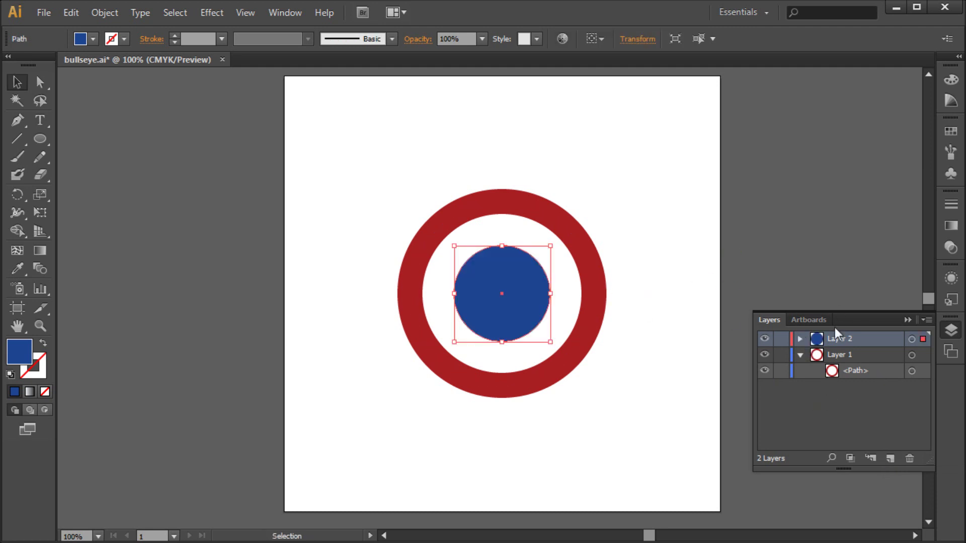
left_click(800, 355)
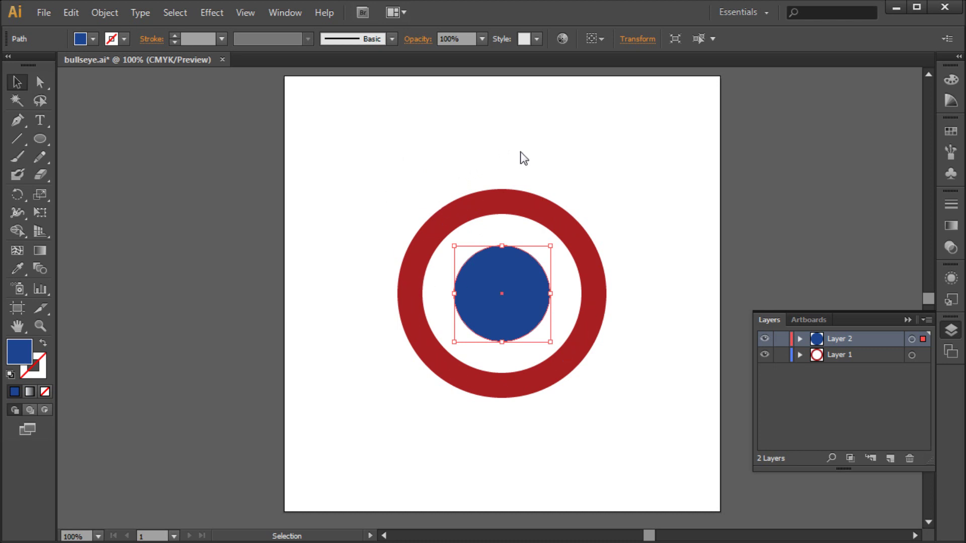
left_click(842, 355)
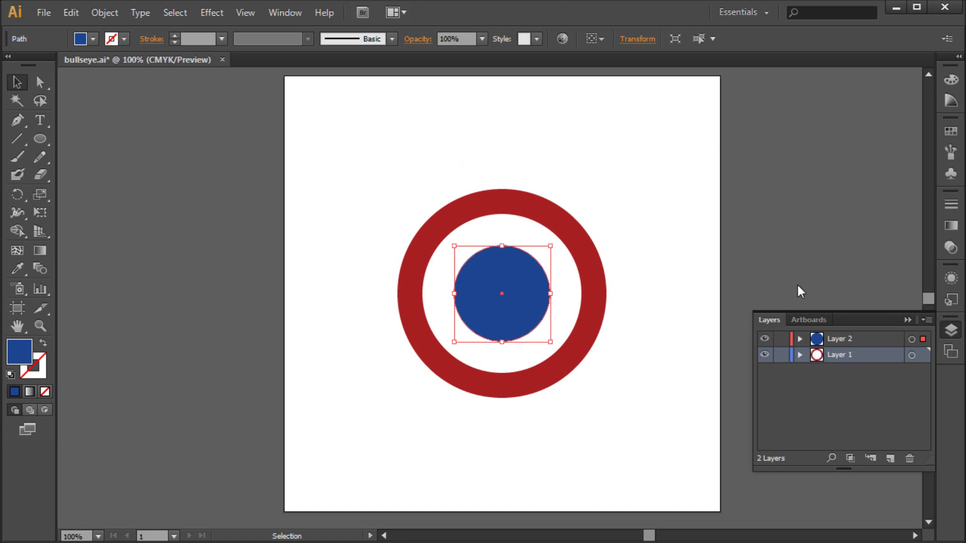
- Save the bullseye.ai file
left_click(44, 13)
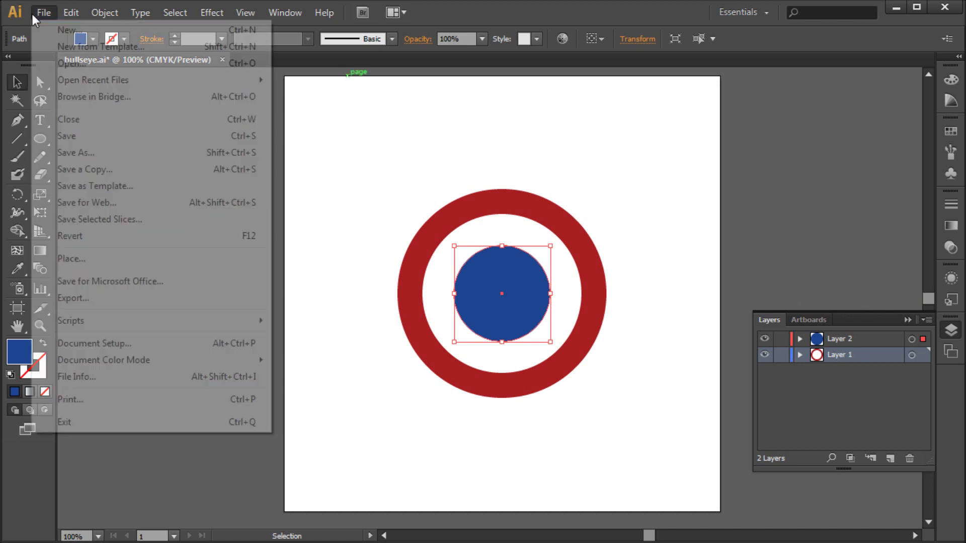
left_click(66, 136)
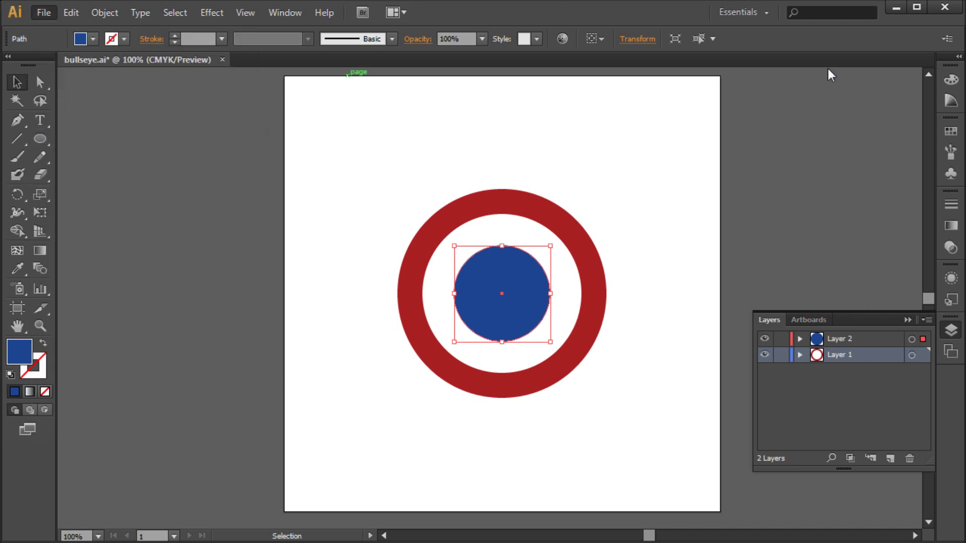
key("ctrl+shift+a")
- Create Comp 1 at 1920×1080, 29.97 fps using the HDTV 1080 preset
left_click(895, 9)
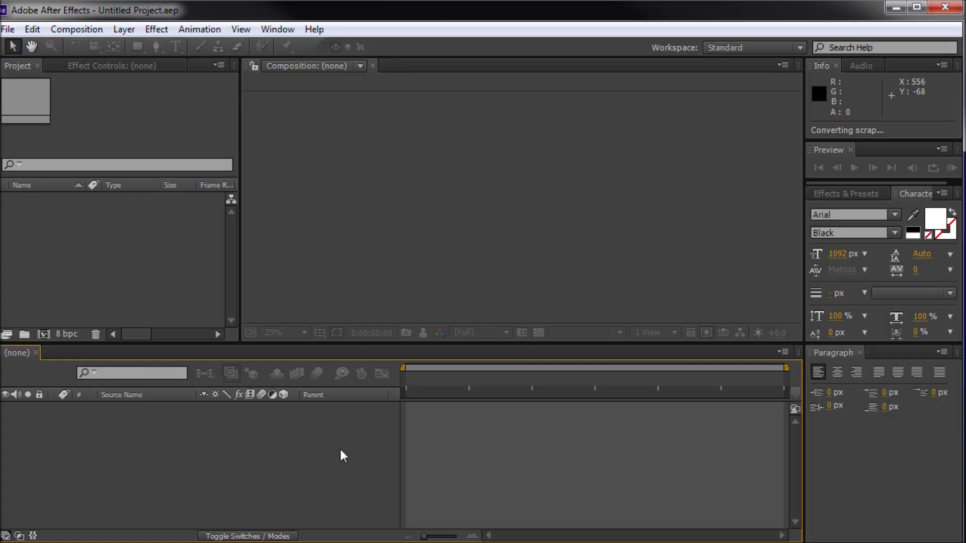
left_click(77, 29)
left_click(83, 47)
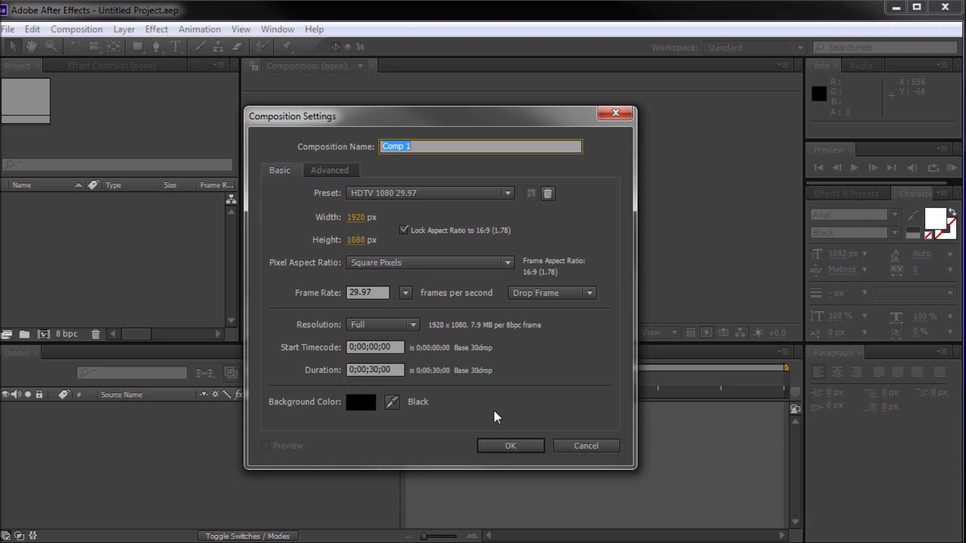
left_click(502, 445)
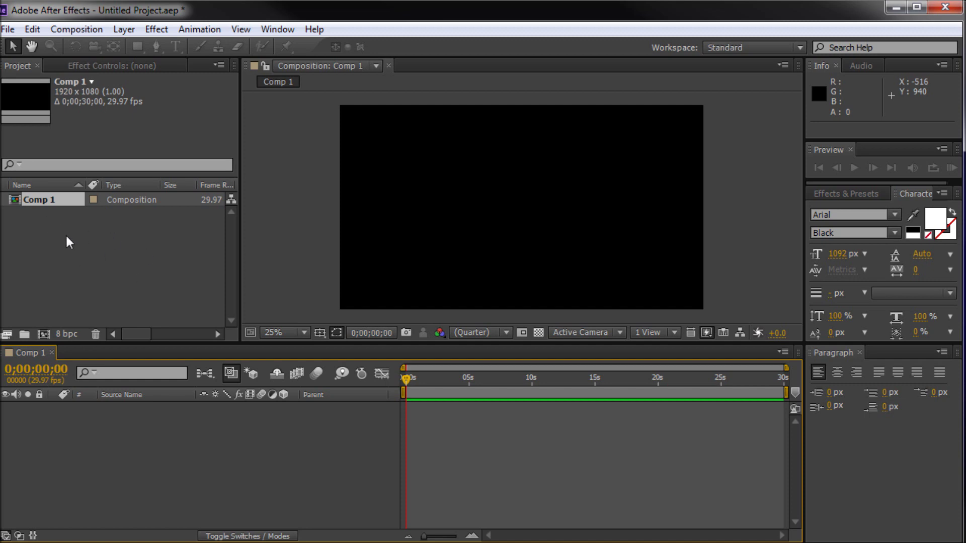
- Choose bullseye.ai in the Import File dialog
double_click(75, 257)
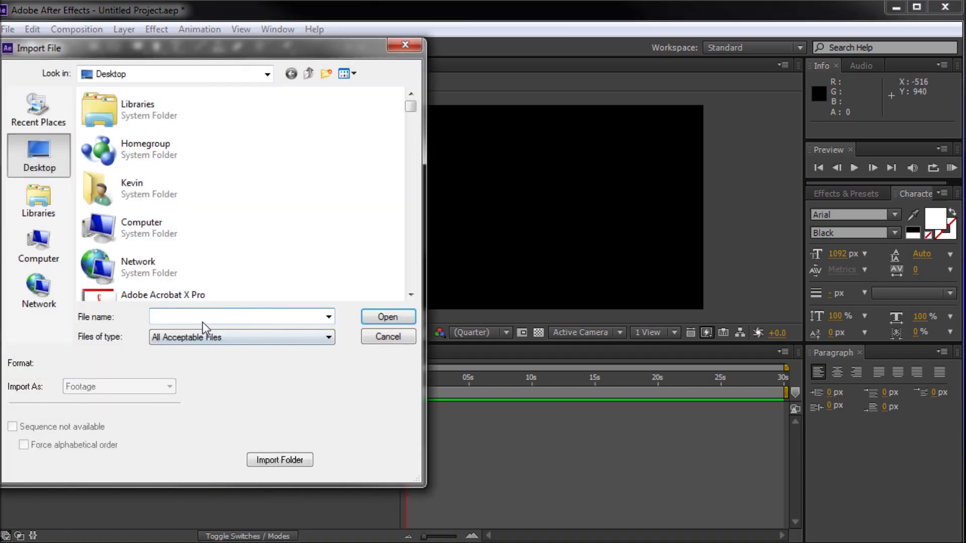
type("bul")
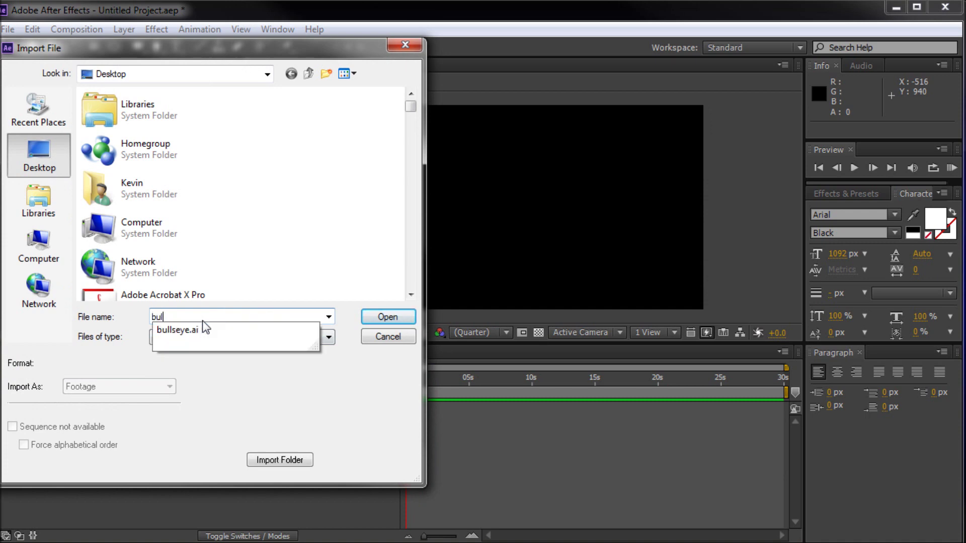
left_click(227, 331)
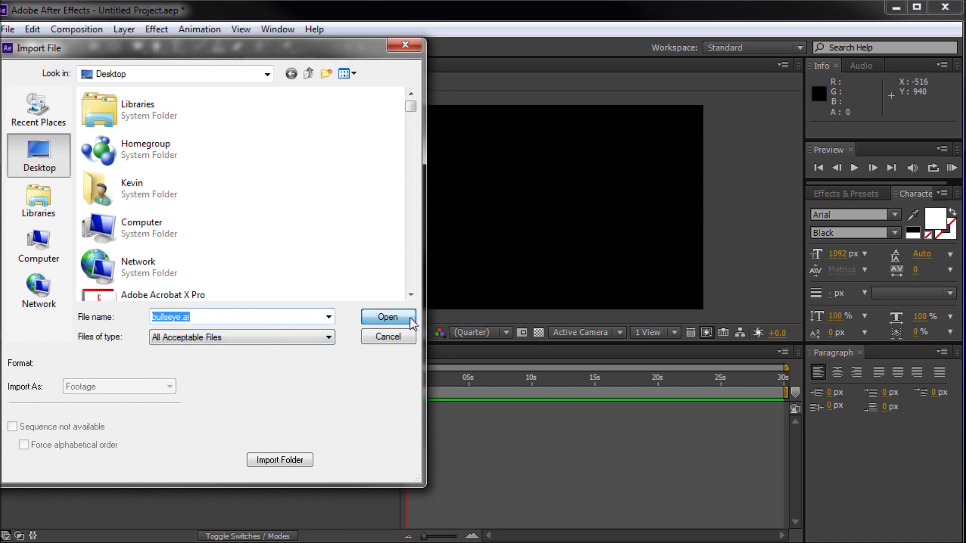
left_click(387, 318)
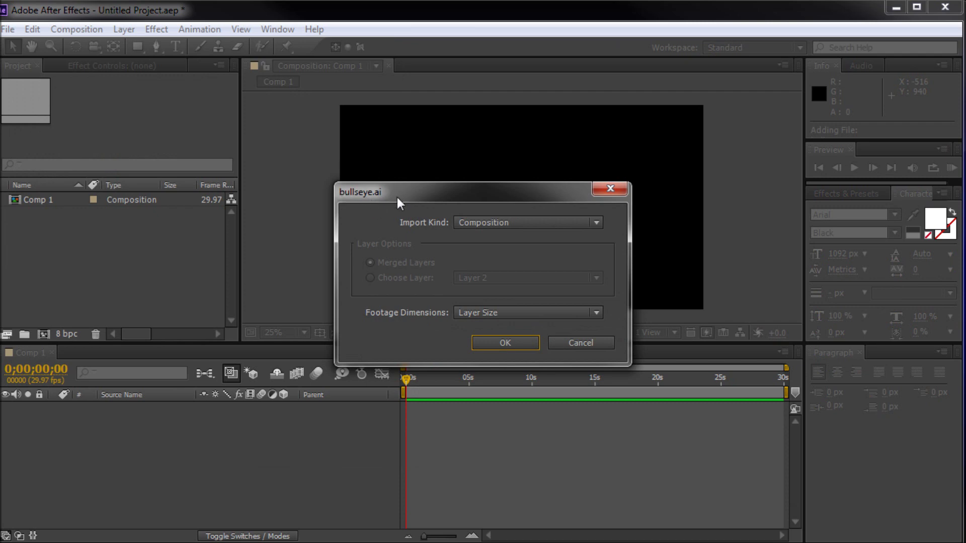
- Import it with Import Kind Composition and Footage Dimensions set to Layer Size
left_click(487, 223)
left_click(487, 239)
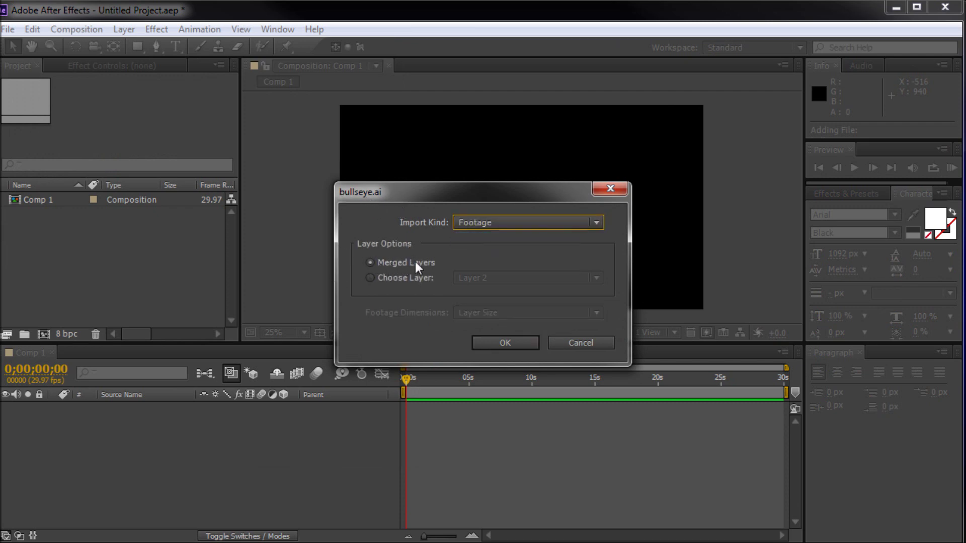
left_click(500, 221)
left_click(486, 239)
left_click(500, 223)
left_click(496, 258)
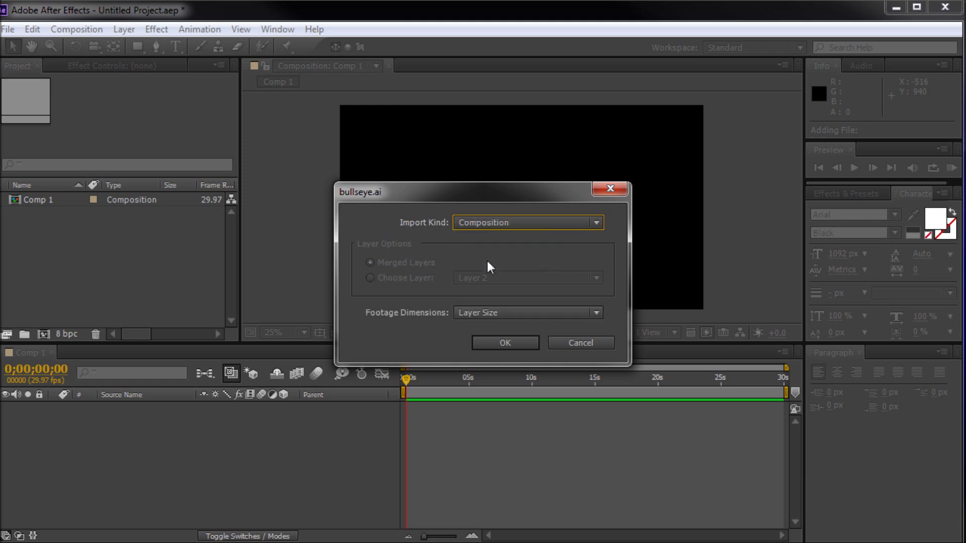
left_click(481, 313)
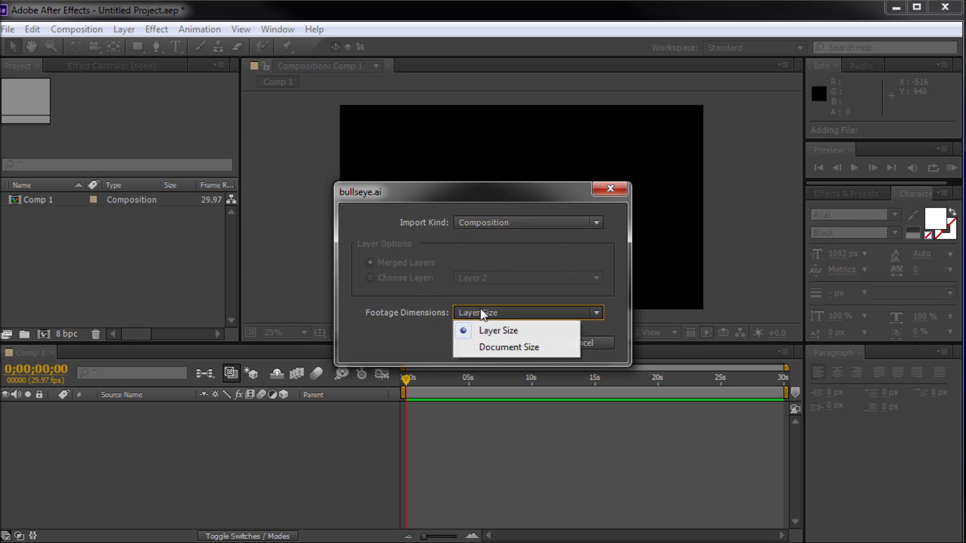
left_click(484, 330)
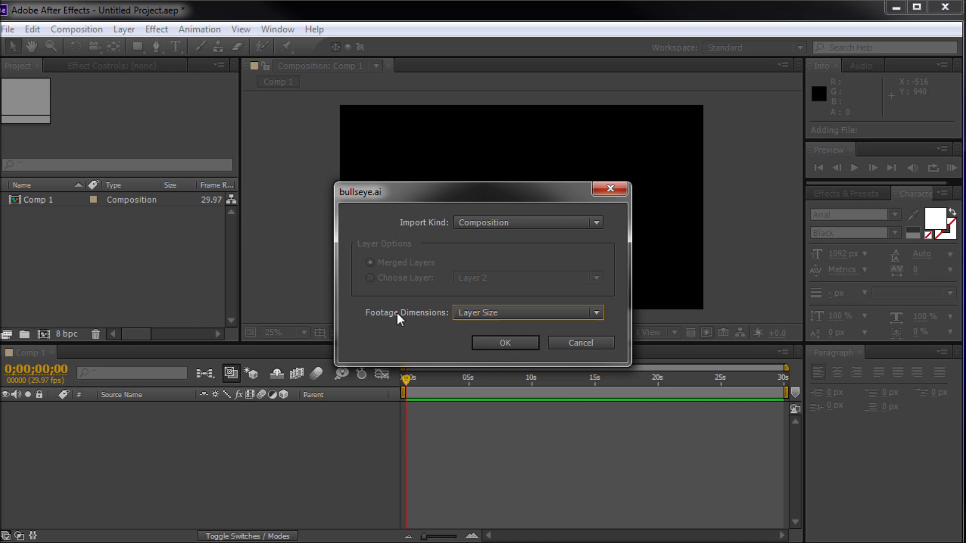
left_click(490, 341)
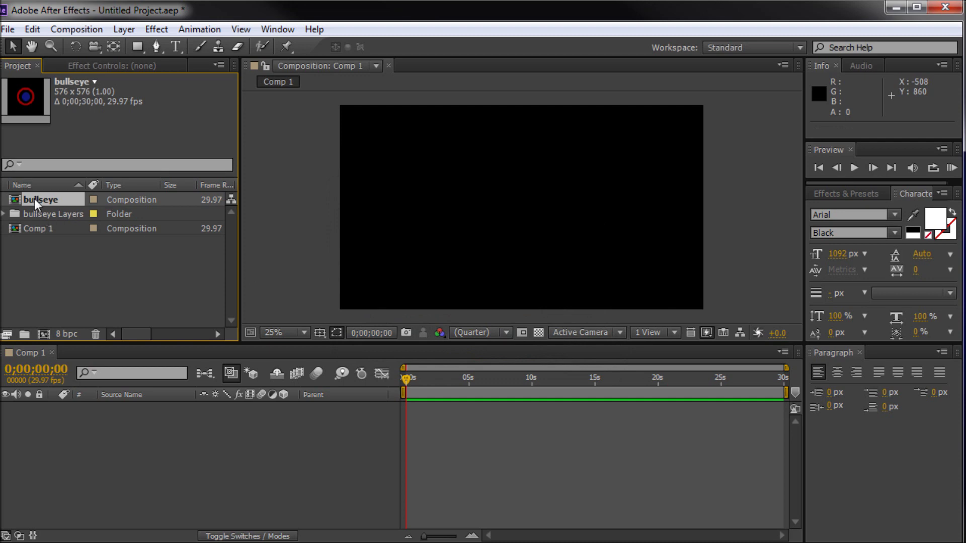
- Drag both layers from the bullseye Layers folder into the Comp 1 timeline
left_click(19, 214)
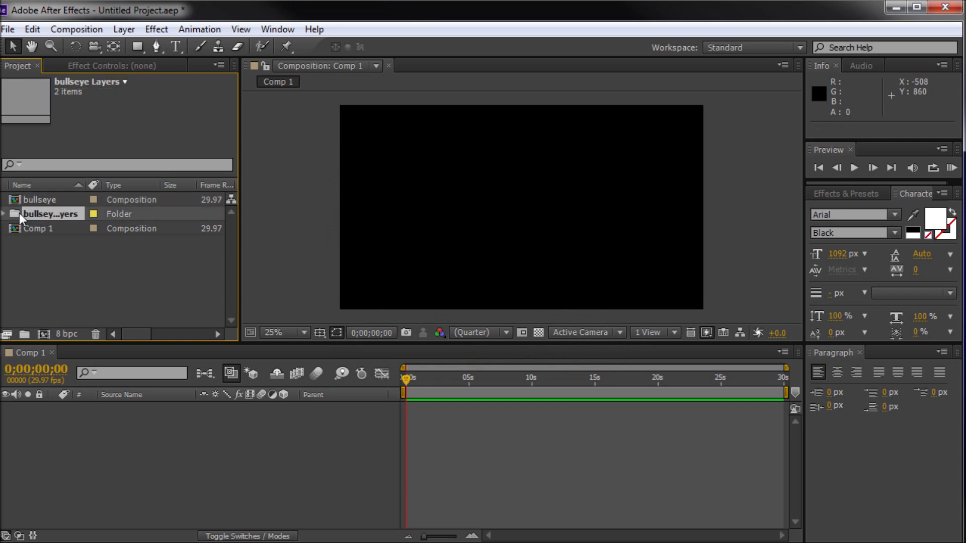
left_click(4, 214)
left_click(3, 214)
left_click(4, 214)
left_click(68, 229)
left_click(63, 242, "shift")
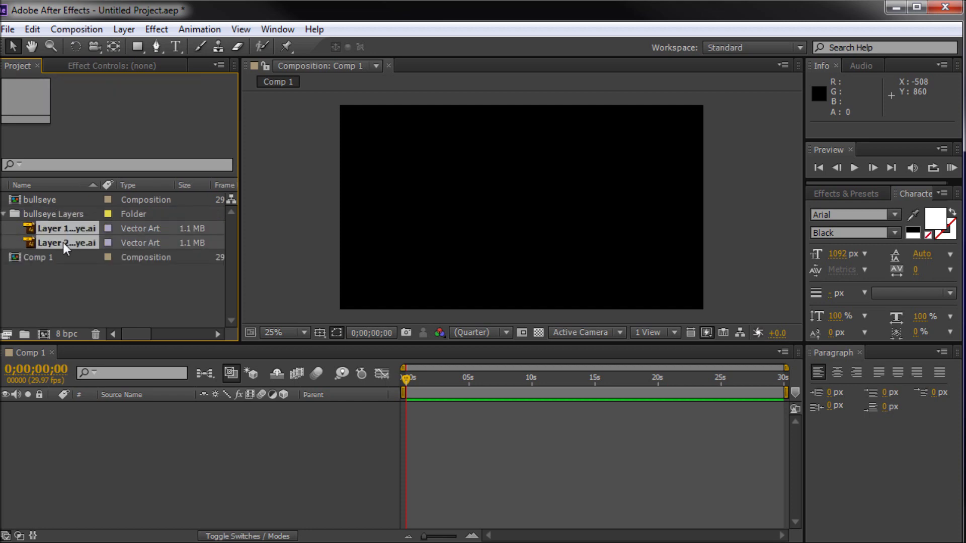
left_click_drag(54, 237, 103, 437)
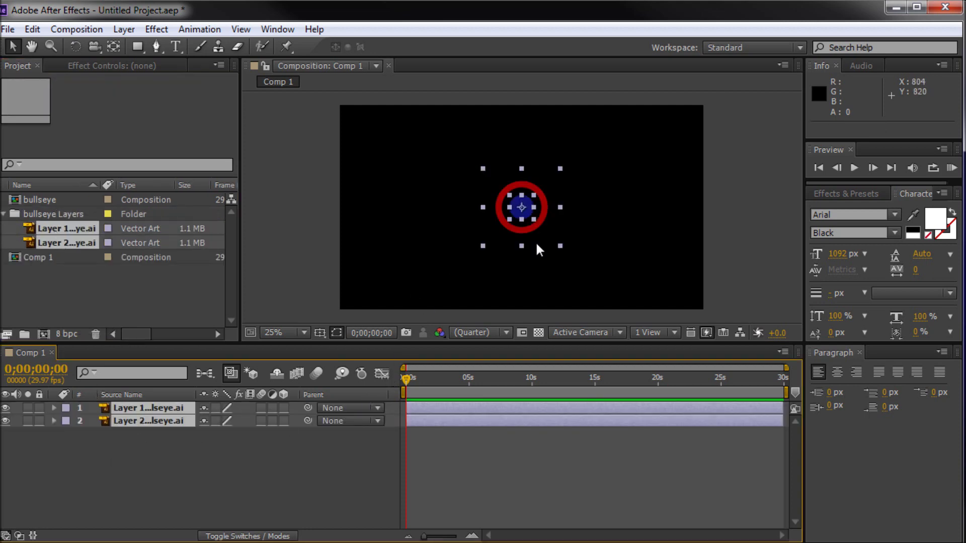
- Scale the bullseye up to fill most of the frame and nudge it slightly left and down
left_click(725, 171)
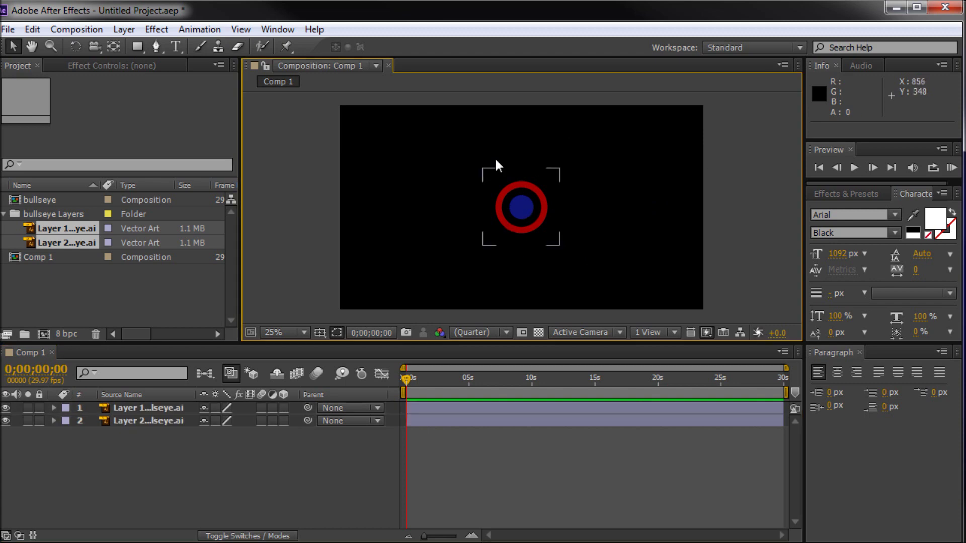
left_click_drag(450, 226, 589, 274)
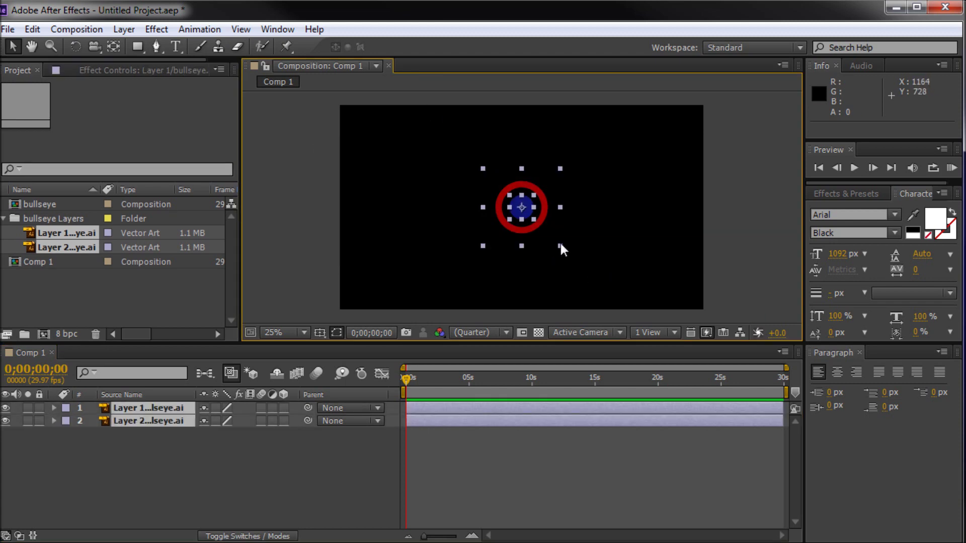
left_click_drag(560, 245, 671, 294)
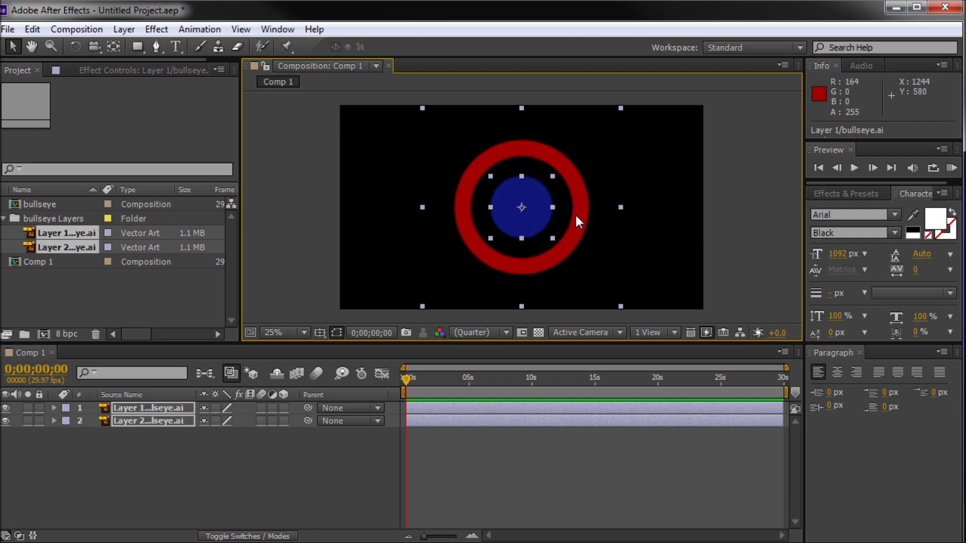
left_click_drag(576, 217, 571, 219)
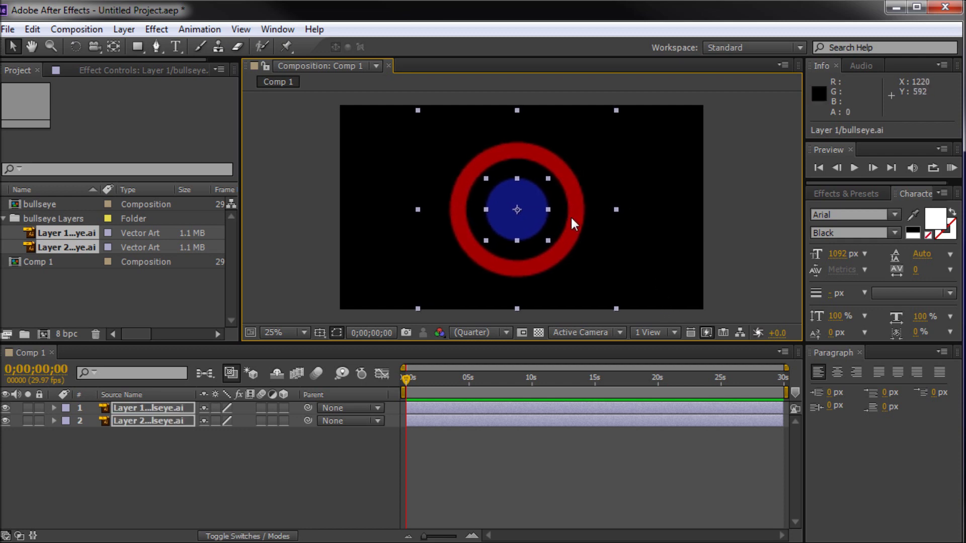
- Turn on Continuously Rasterize for both bullseye layers
left_click(729, 177)
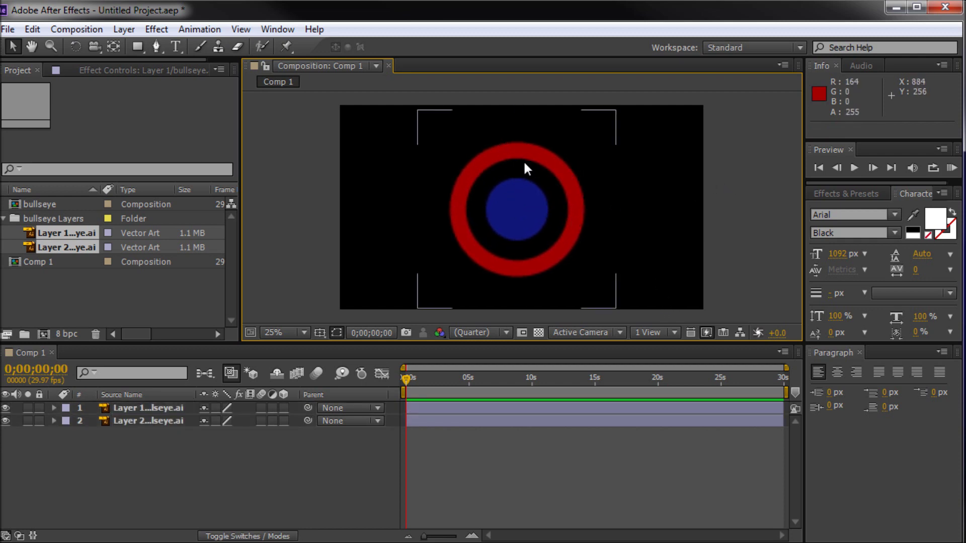
left_click(523, 216)
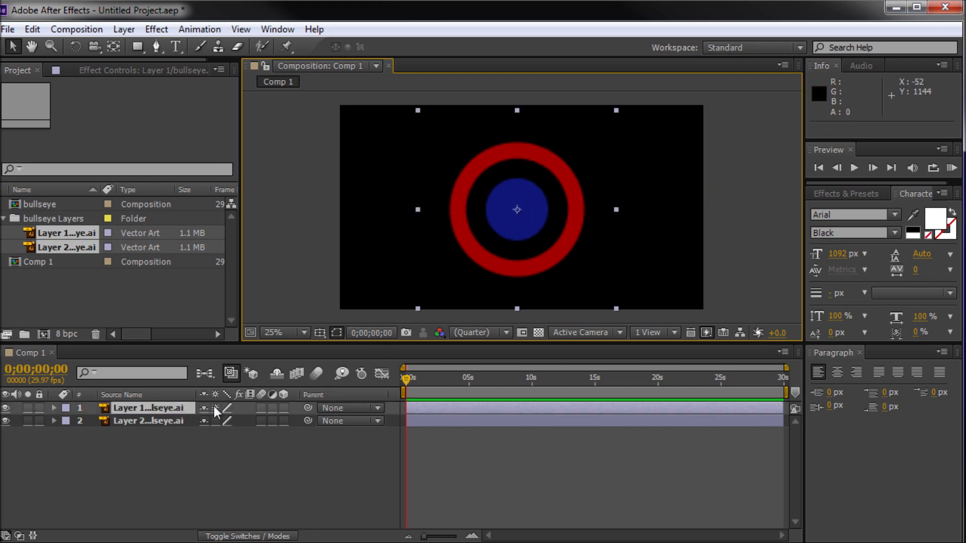
left_click_drag(215, 408, 218, 419)
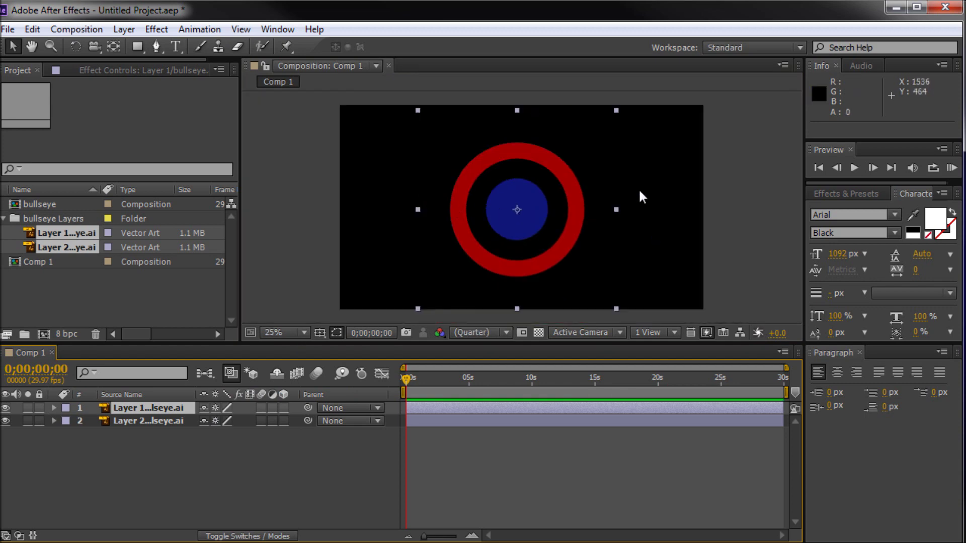
left_click(732, 173)
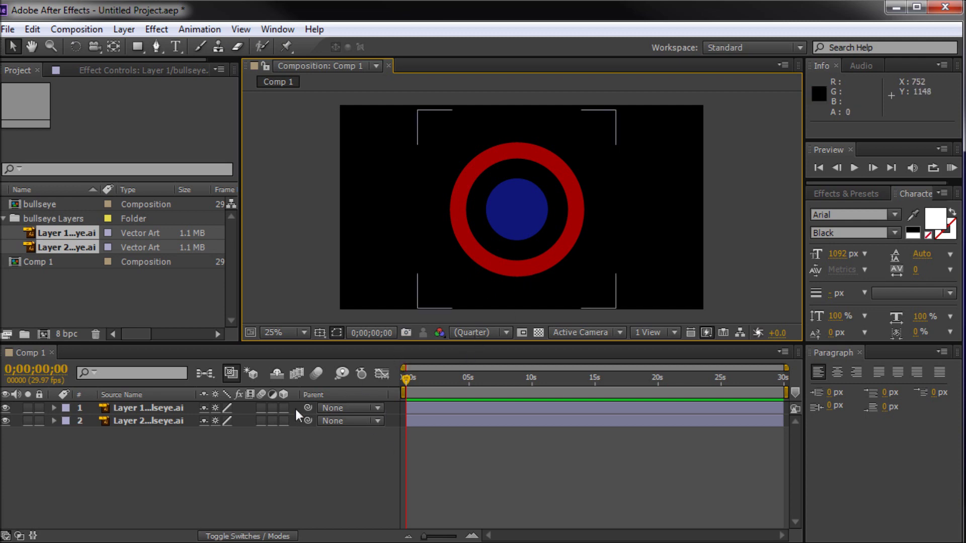
- Select Layer 1 and Layer 2 in turn to check the red ring and blue centre layers
left_click(298, 455)
left_click(152, 409)
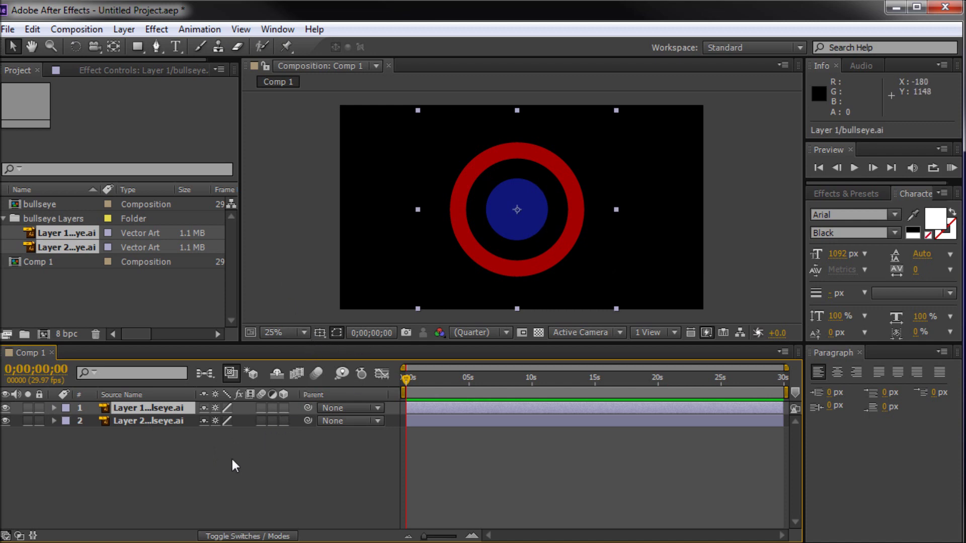
left_click(171, 421)
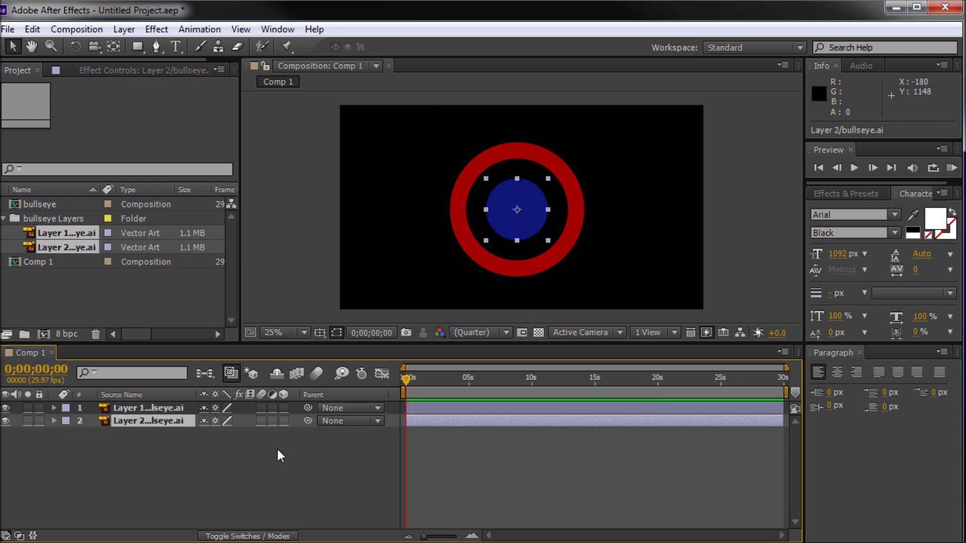
left_click(155, 408)
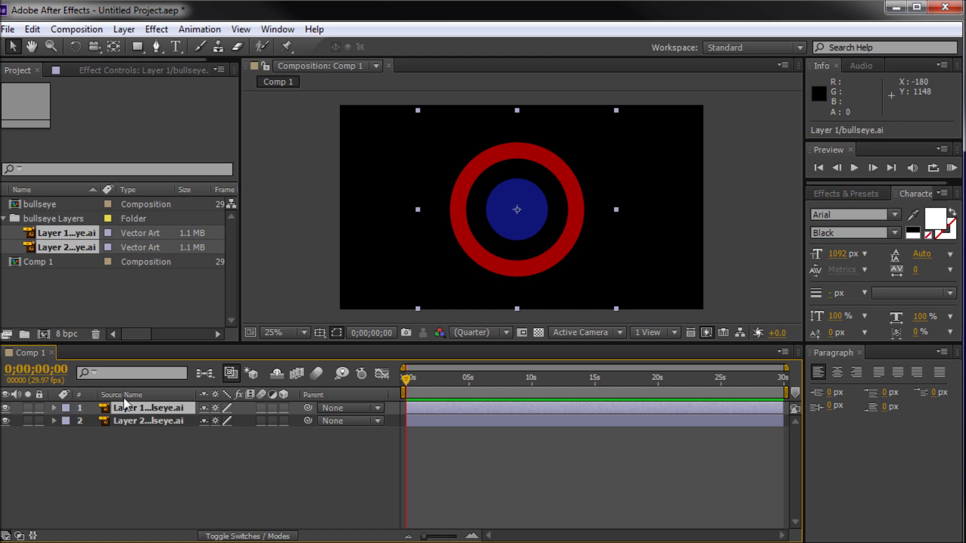
- Make Layer 1 a 3D layer and set the comp renderer to Classic 3D
left_click(54, 409)
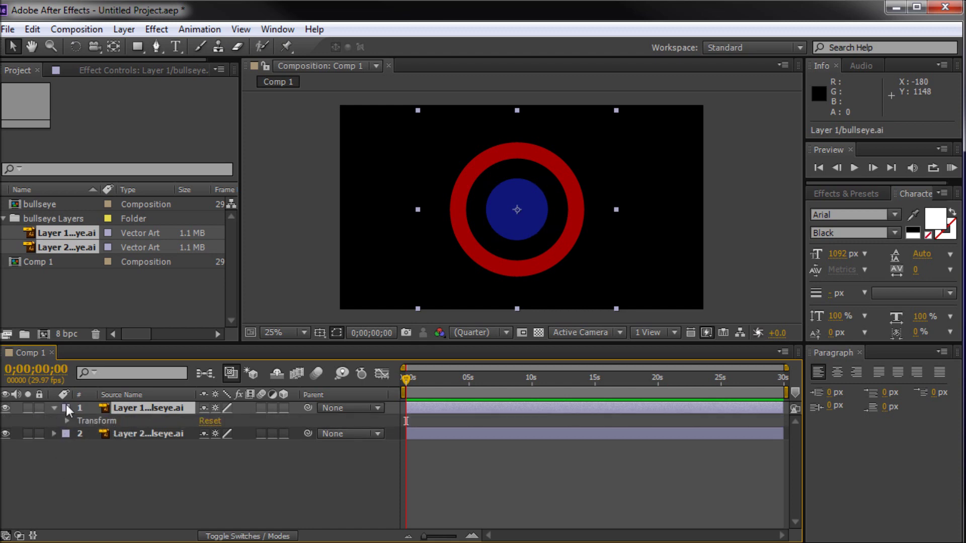
left_click(94, 421)
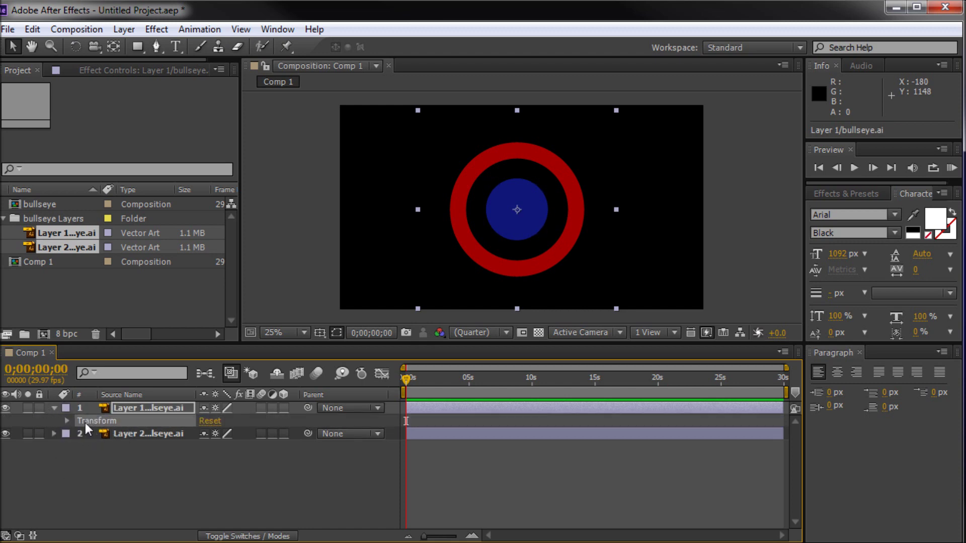
left_click(284, 408)
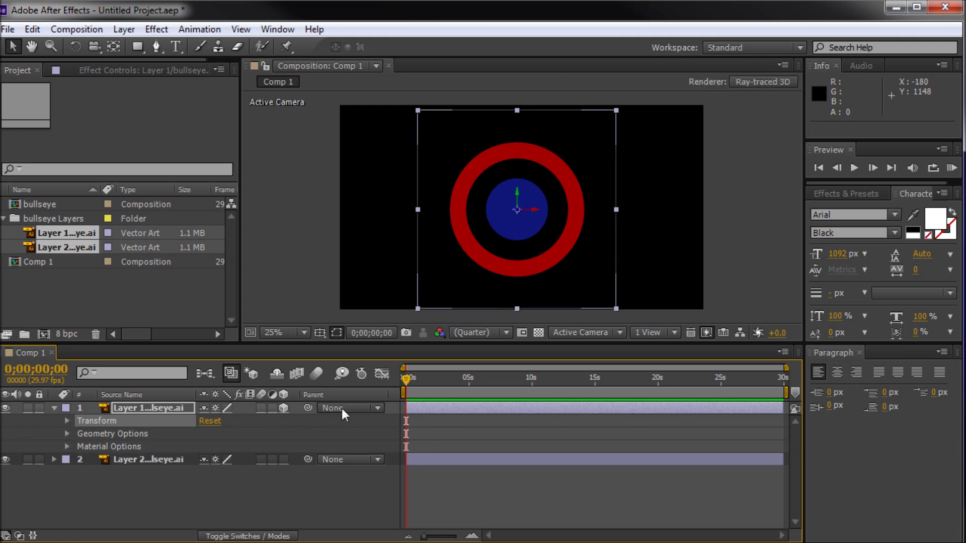
left_click(758, 83)
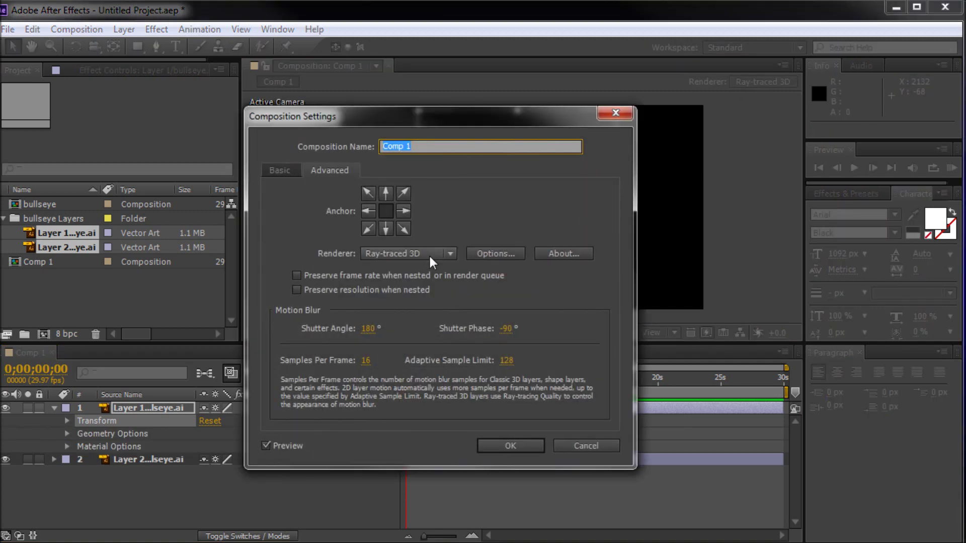
left_click(428, 254)
left_click(411, 271)
left_click(502, 445)
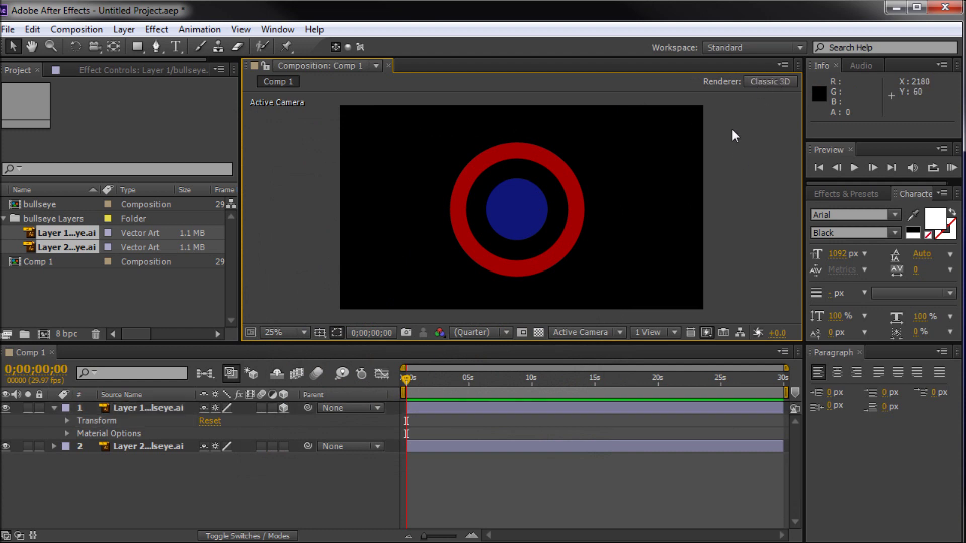
- Check Layer 1's Material Options, then switch the comp renderer to Ray-traced 3D
left_click(96, 420)
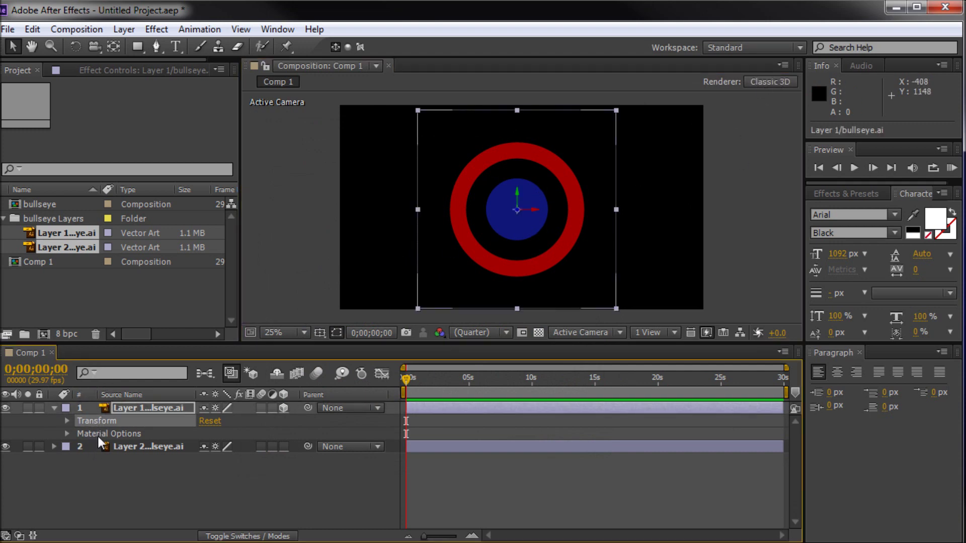
left_click(99, 434)
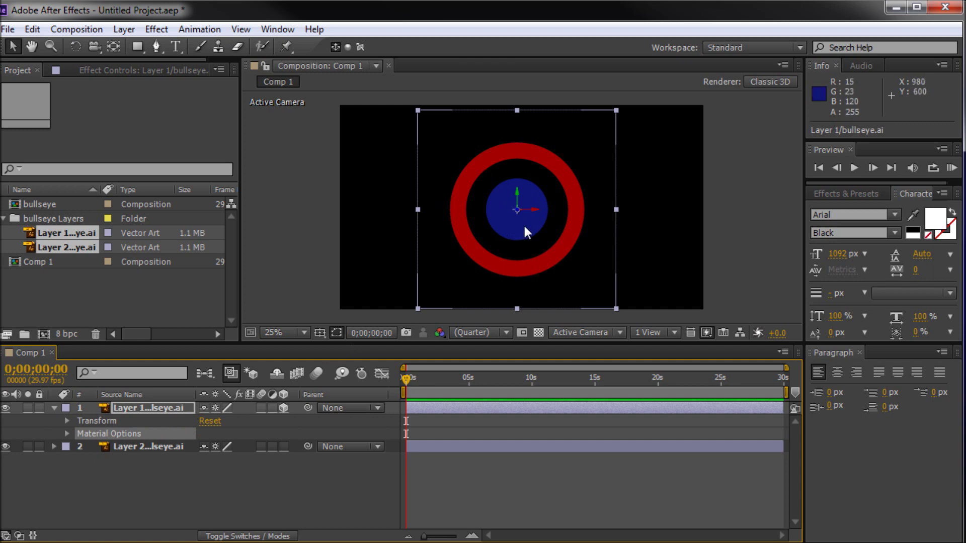
left_click(768, 82)
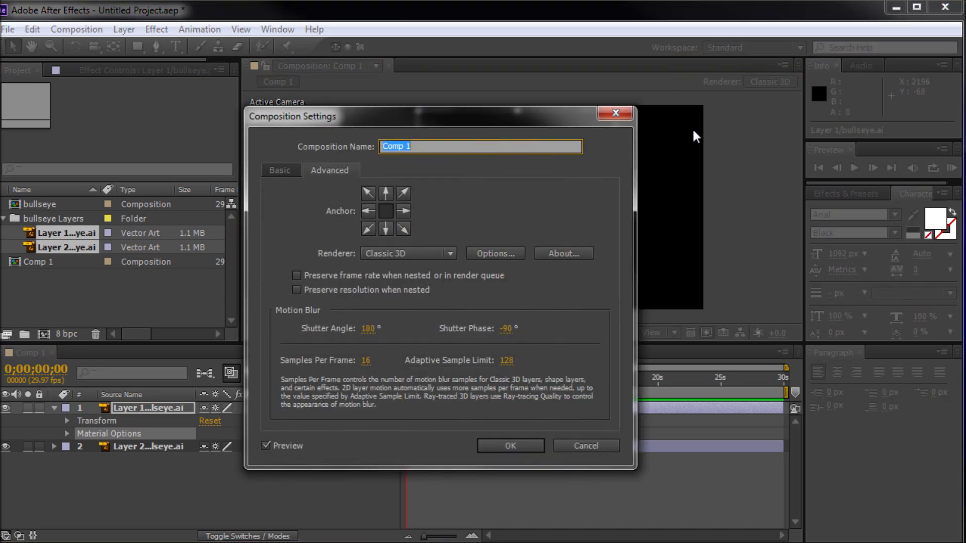
left_click(574, 442)
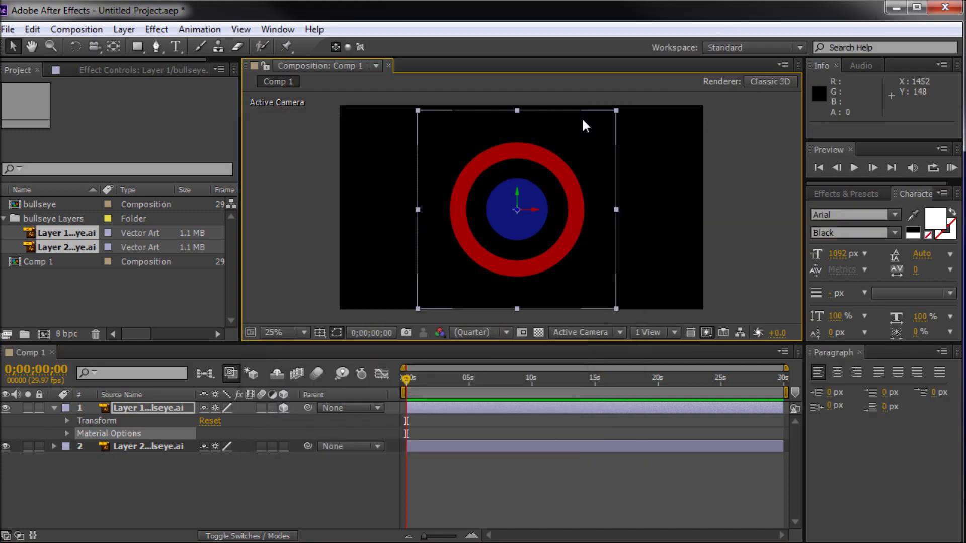
left_click(756, 82)
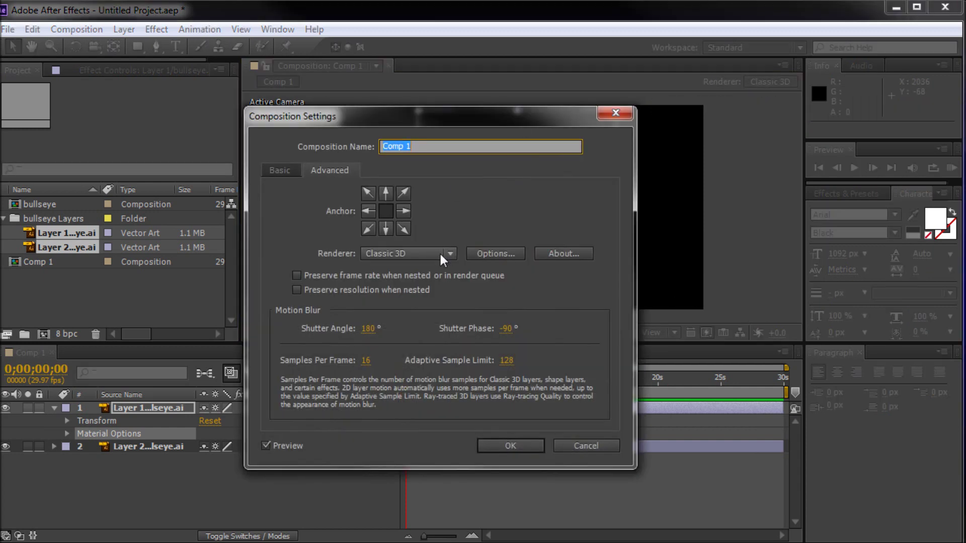
left_click(421, 251)
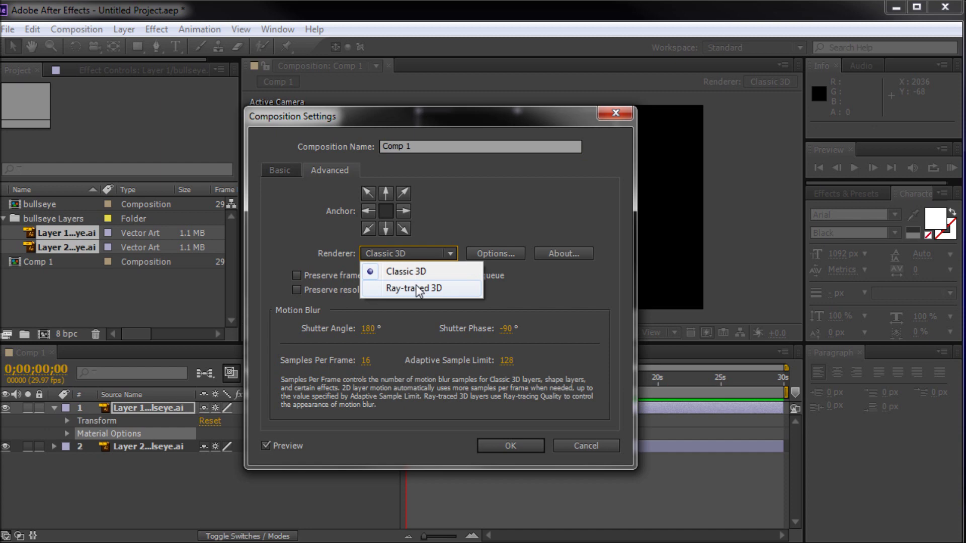
left_click(415, 287)
left_click(511, 446)
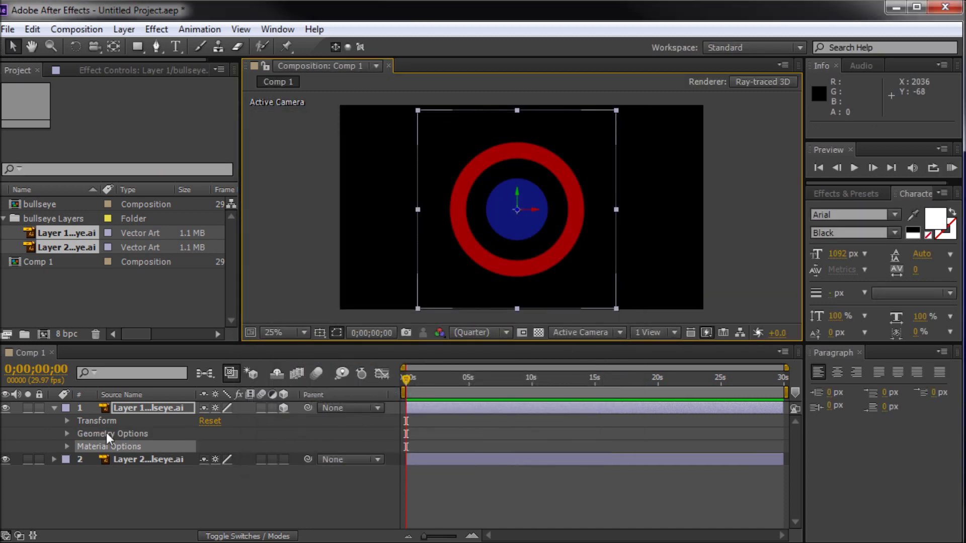
left_click(65, 433)
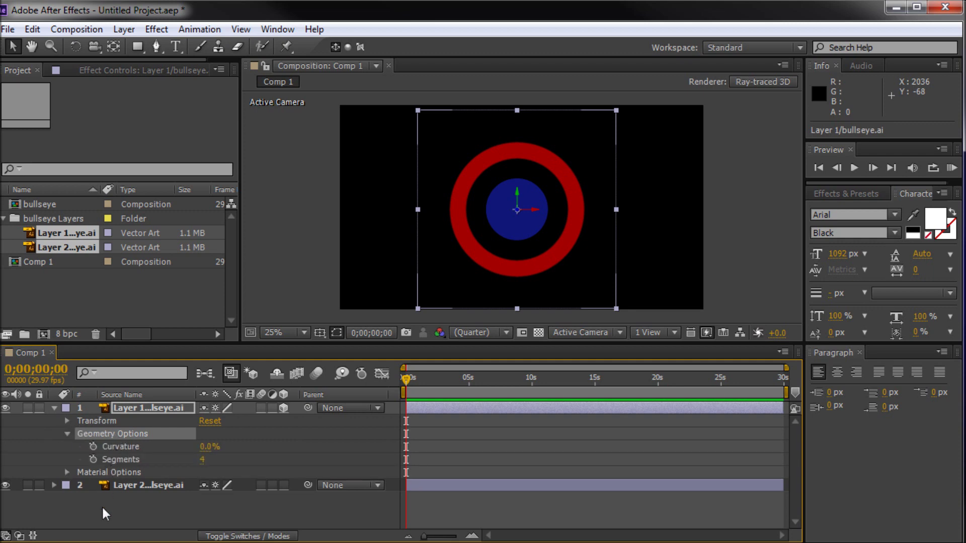
left_click(135, 461)
left_click(131, 447)
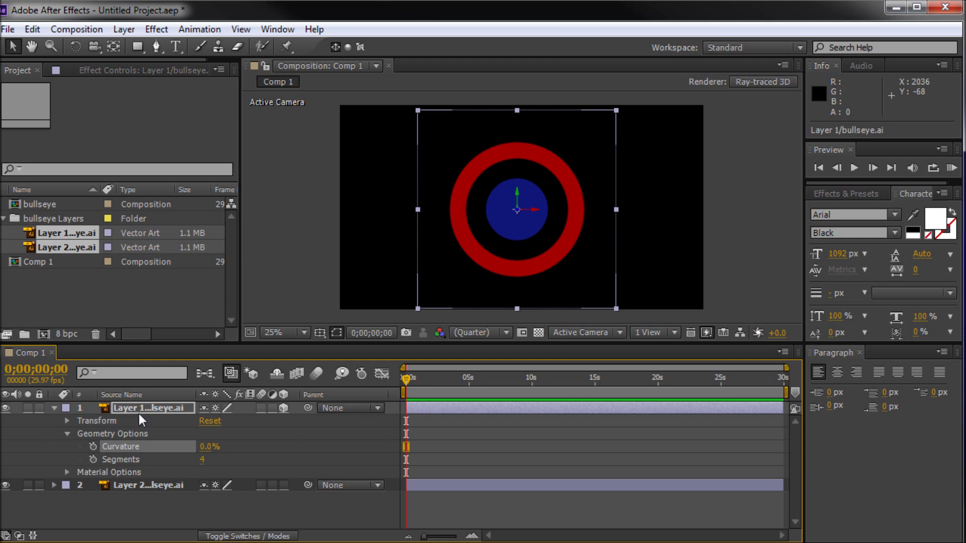
left_click(119, 458)
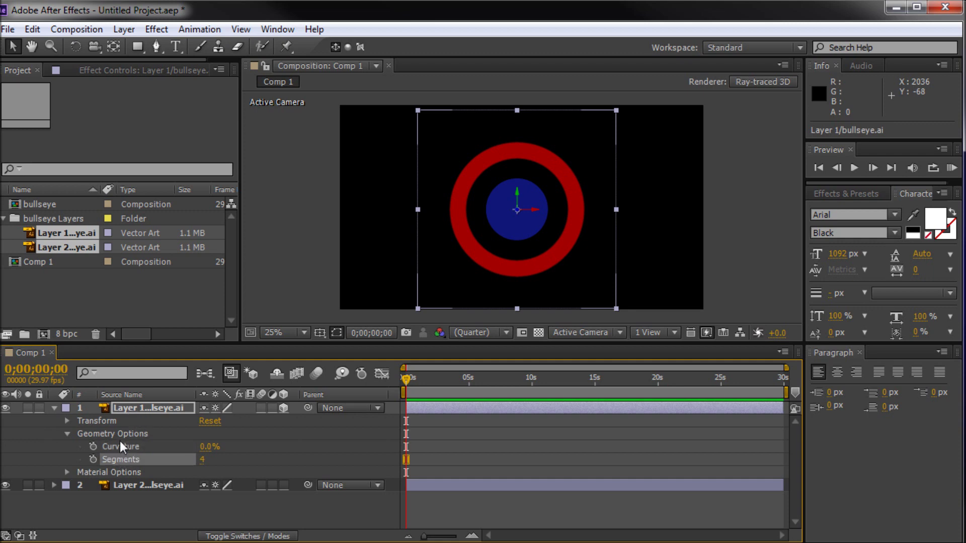
left_click(115, 445)
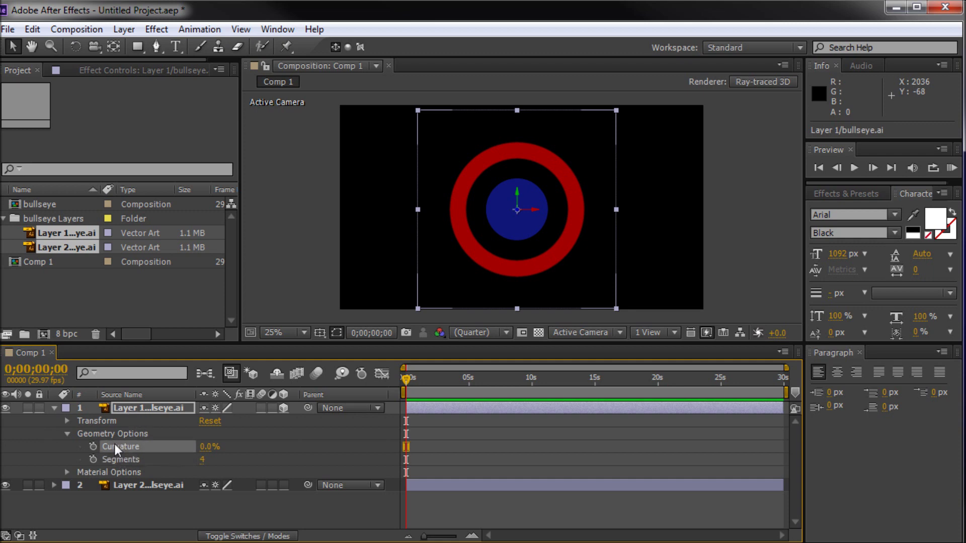
left_click(68, 434)
left_click(54, 408)
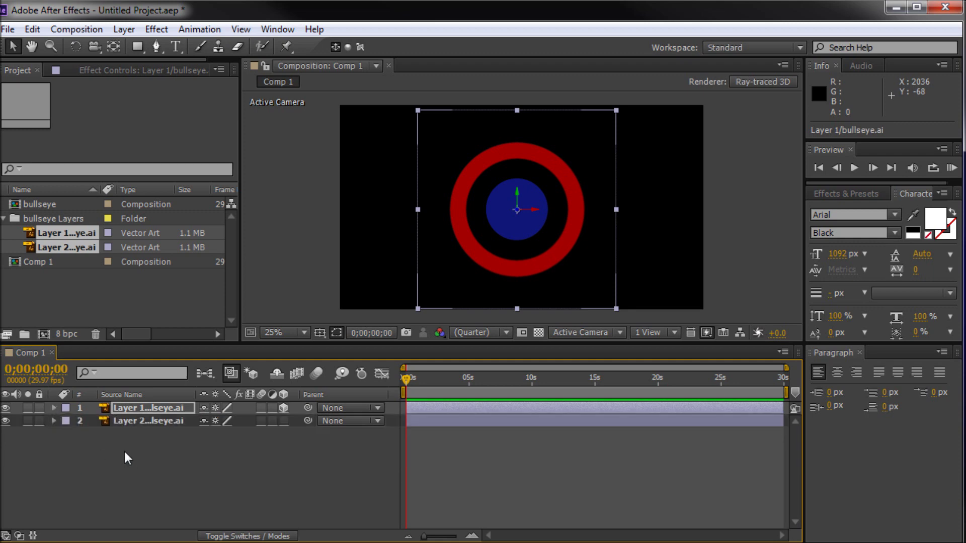
- Make Layer 2, the blue circle, a 3D layer
left_click(260, 421)
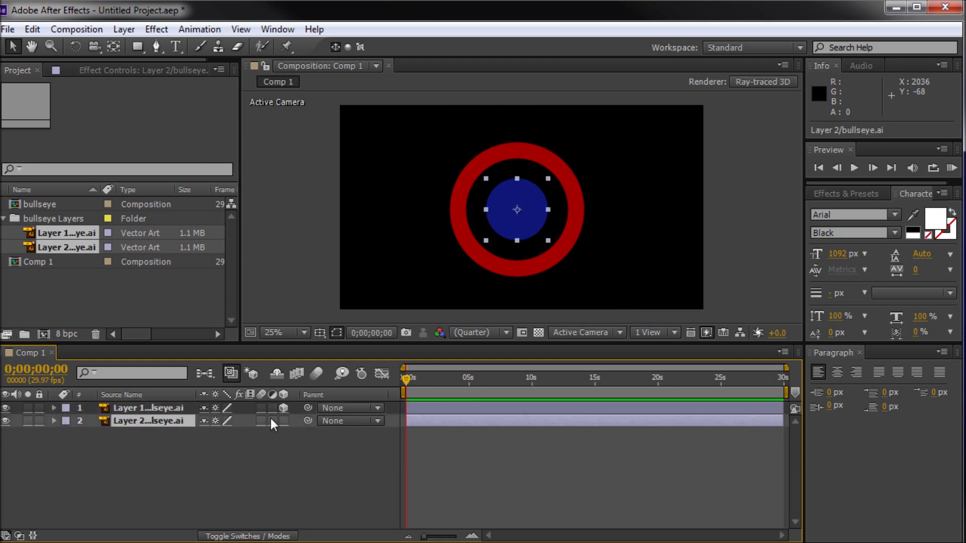
left_click(282, 420)
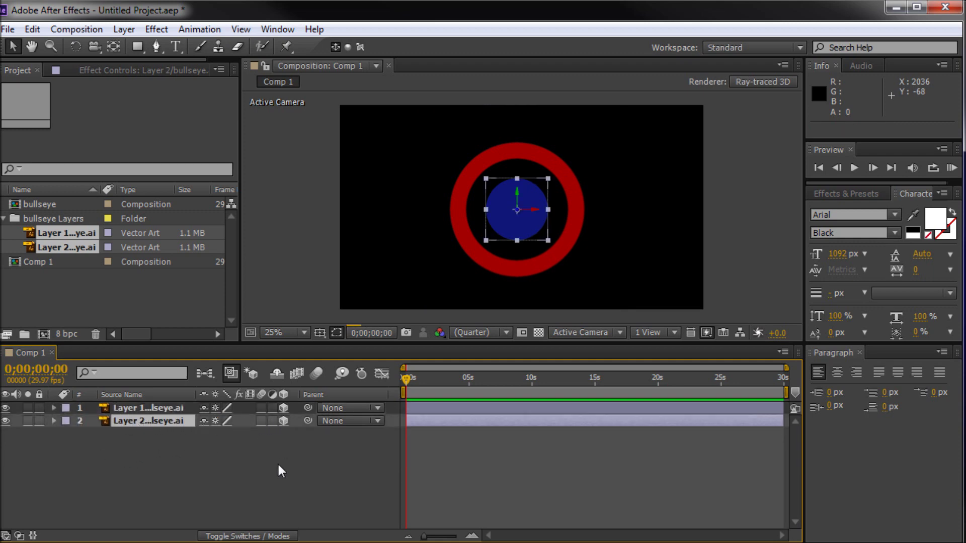
left_click(278, 454)
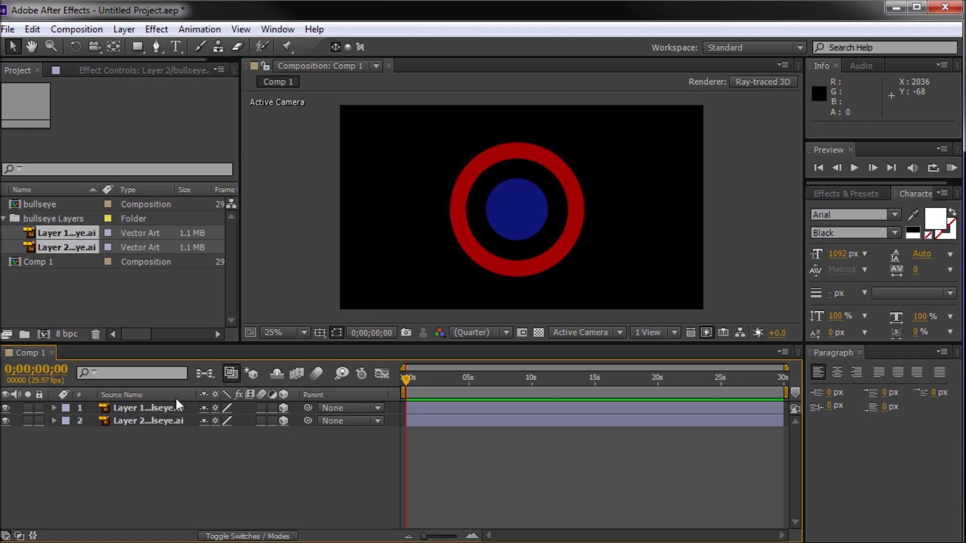
- Create shapes from the Layer 1 vector layer and hide the original Layer 1
left_click(147, 409)
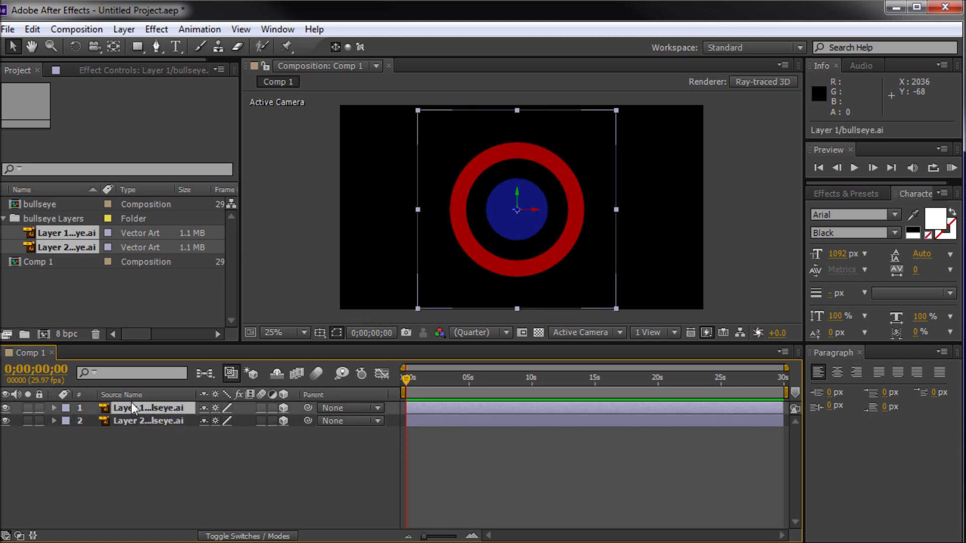
left_click(124, 28)
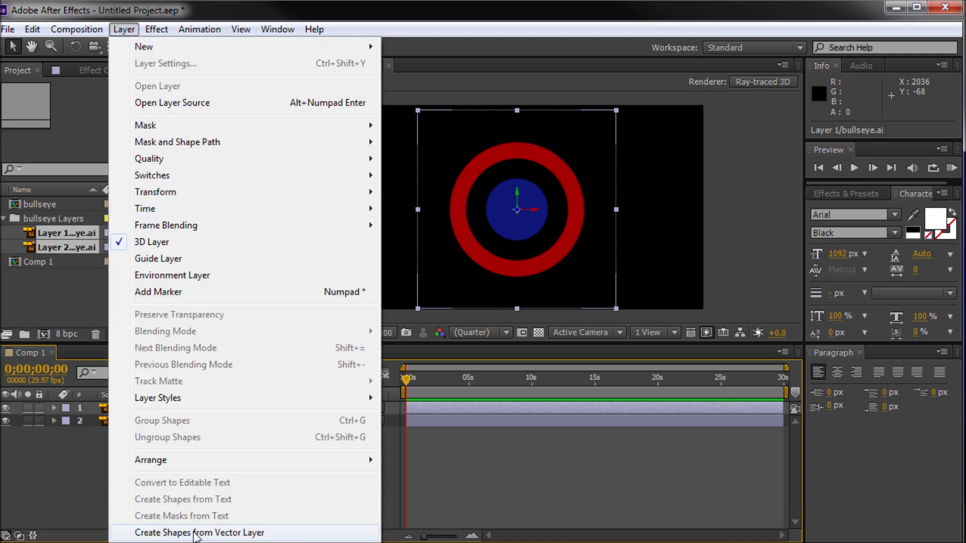
left_click(211, 533)
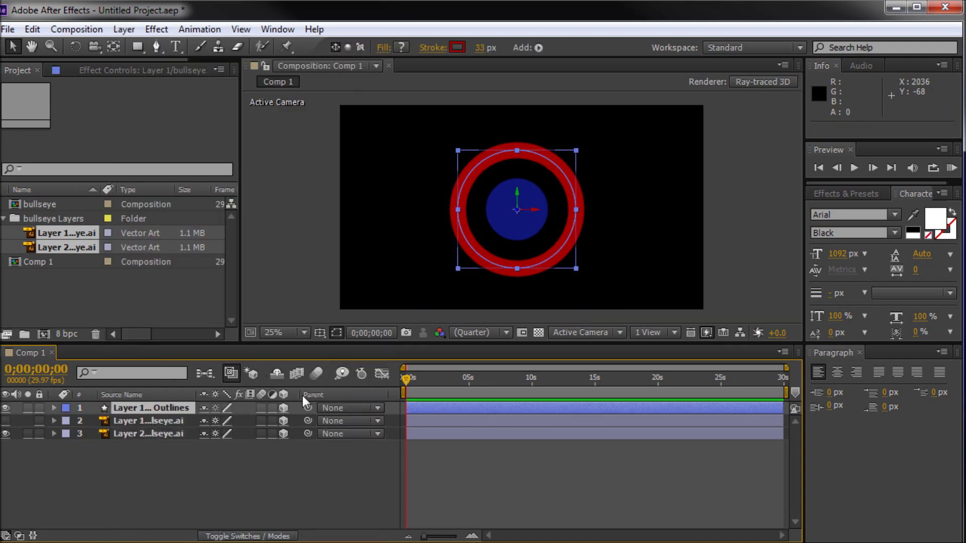
left_click(138, 422)
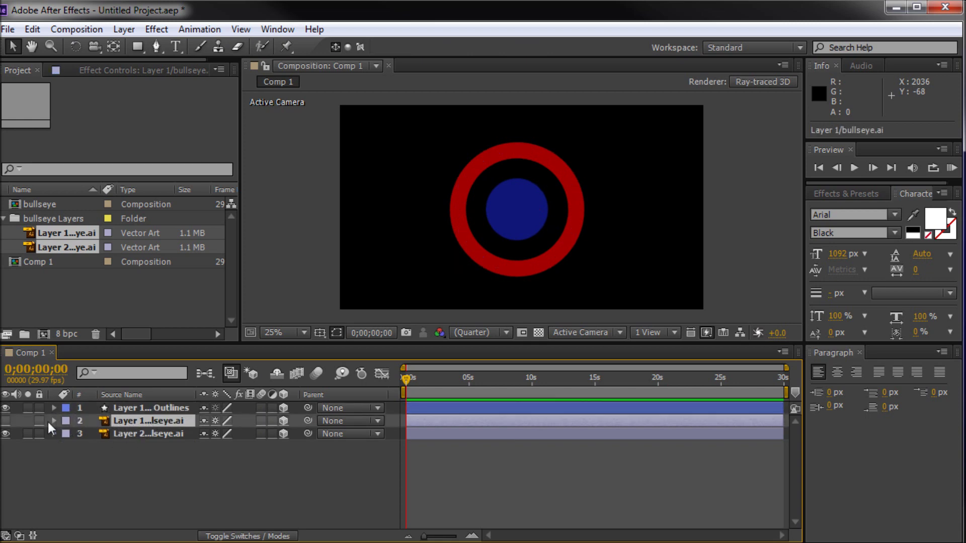
left_click(5, 420)
left_click(113, 406)
- Create shapes from the Layer 2 vector layer
left_click(151, 433)
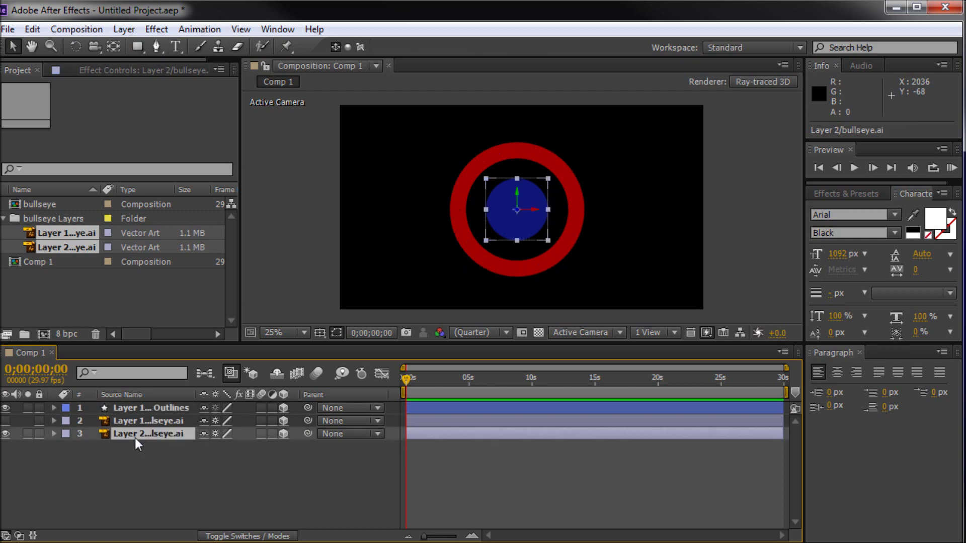
left_click(123, 30)
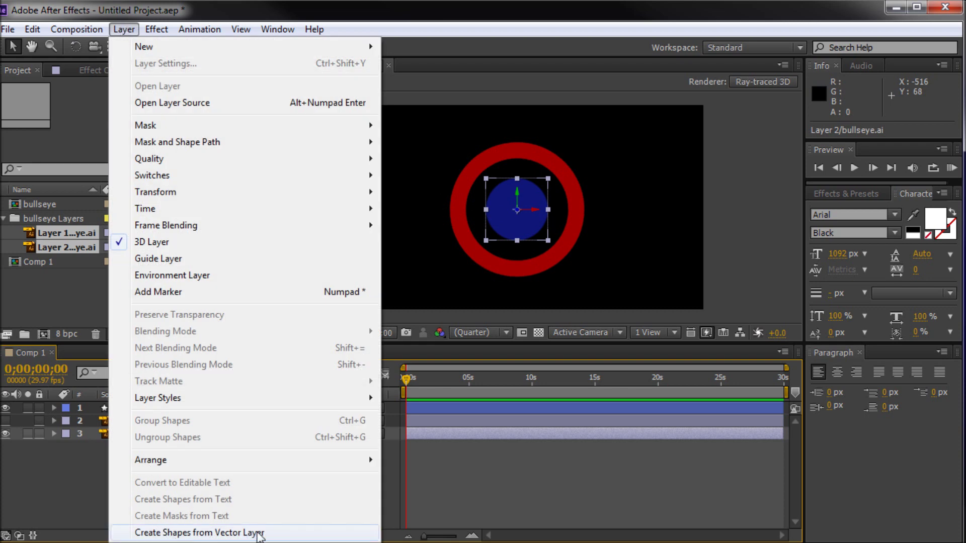
left_click(174, 535)
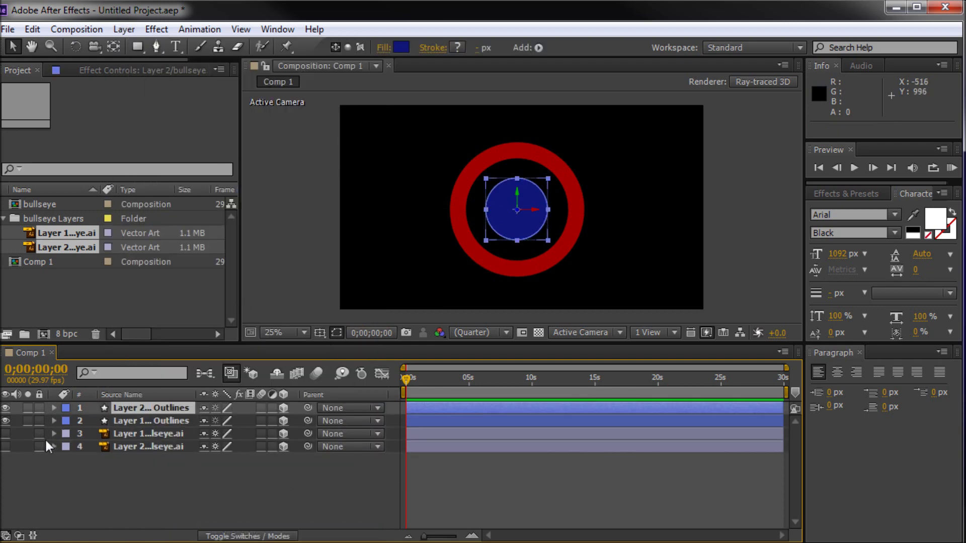
- Mark the original Layer 1 and Layer 2 vector layers as shy and enable shy hiding
left_click(137, 420)
left_click(136, 408)
left_click(132, 433)
left_click(126, 448)
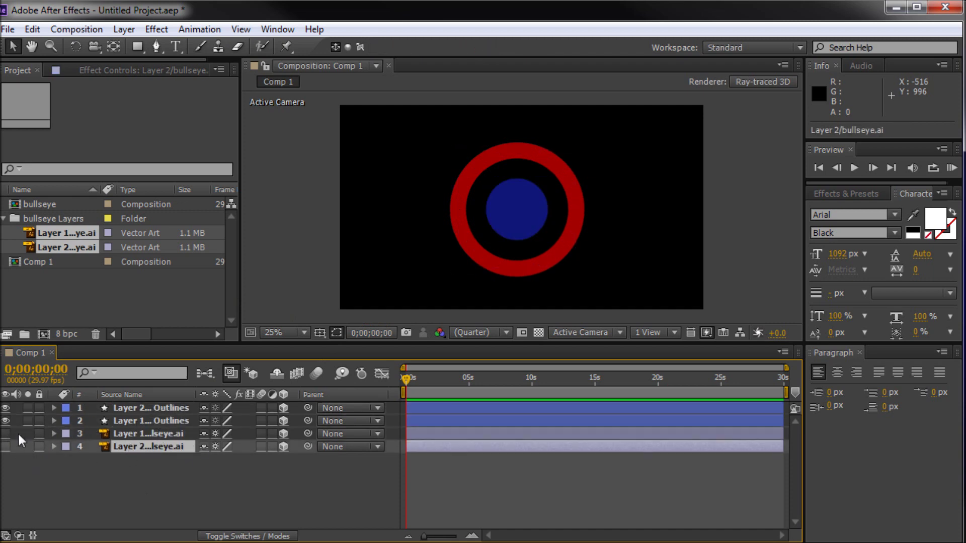
left_click(275, 374)
left_click(200, 434)
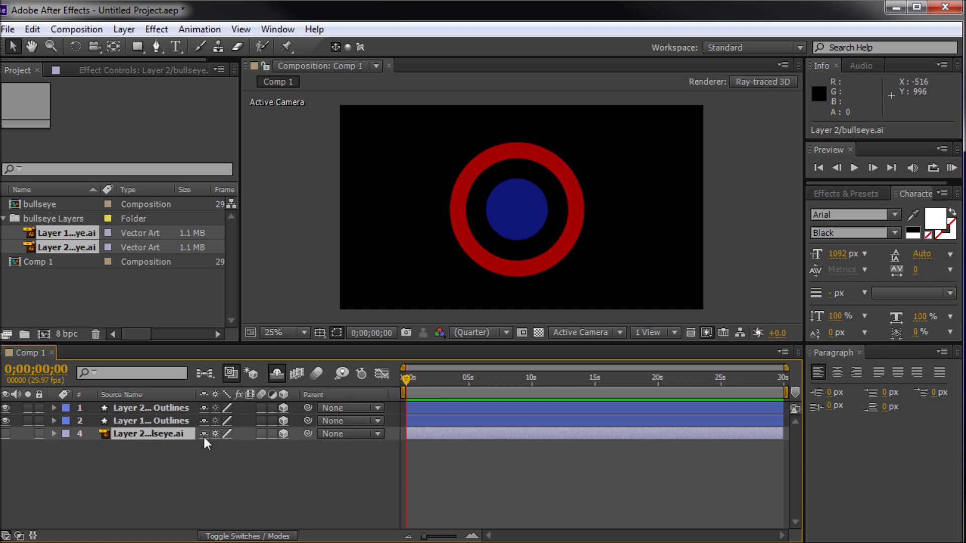
left_click(204, 435)
- Toggle the shy-layer switch to confirm the originals hide, leaving them hidden
left_click(276, 372)
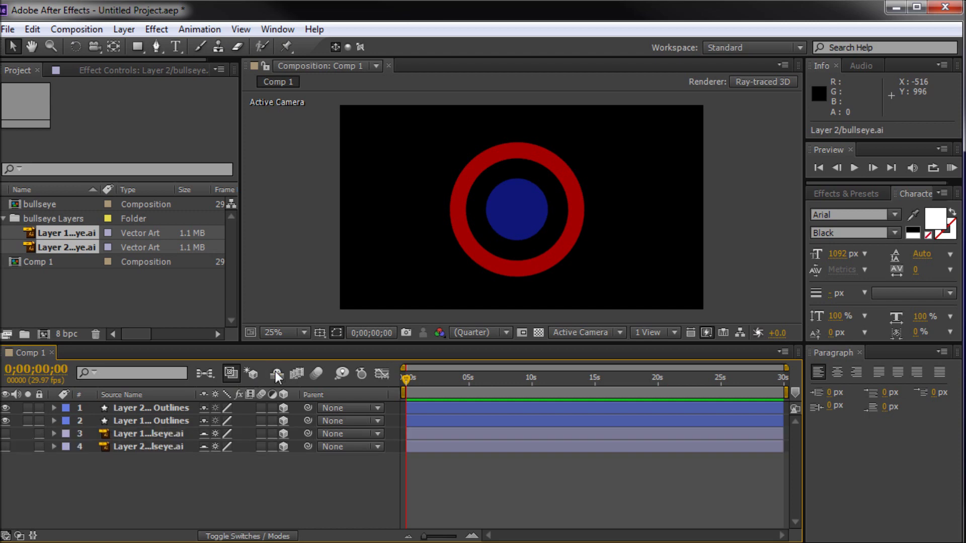
left_click(275, 372)
left_click(276, 372)
left_click(275, 372)
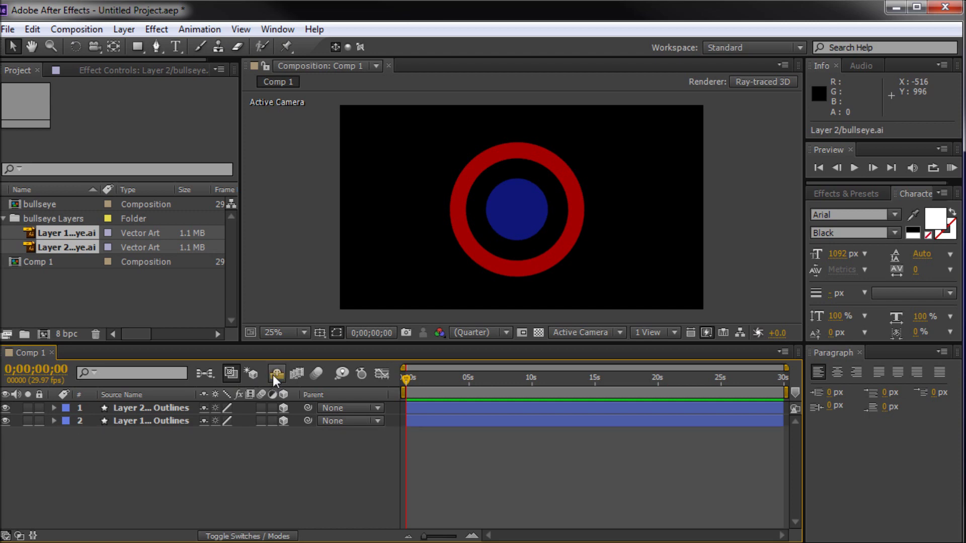
left_click(272, 375)
left_click(272, 375)
- Select the blue circle and red ring Outlines shape layers in turn
left_click(262, 421)
left_click(135, 424)
left_click(137, 445)
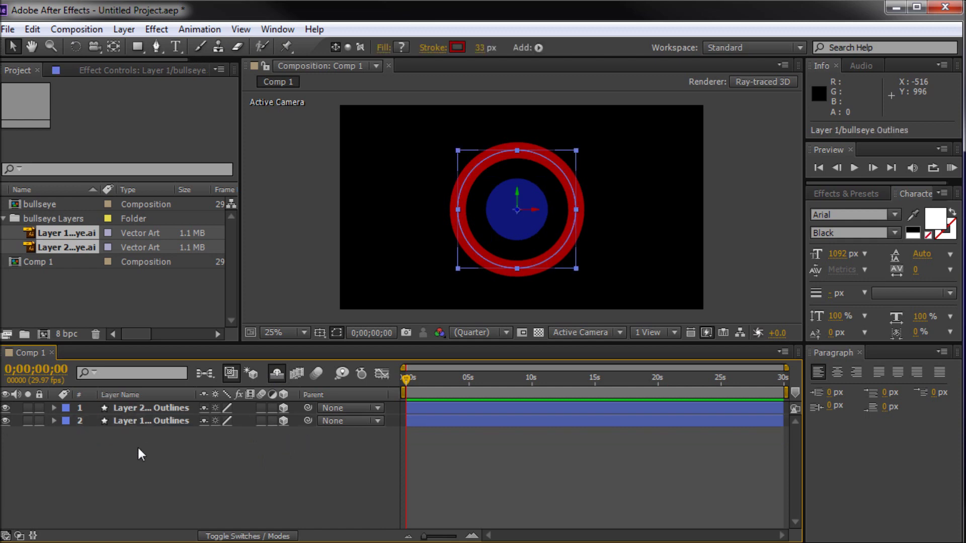
left_click(134, 408)
left_click(137, 423)
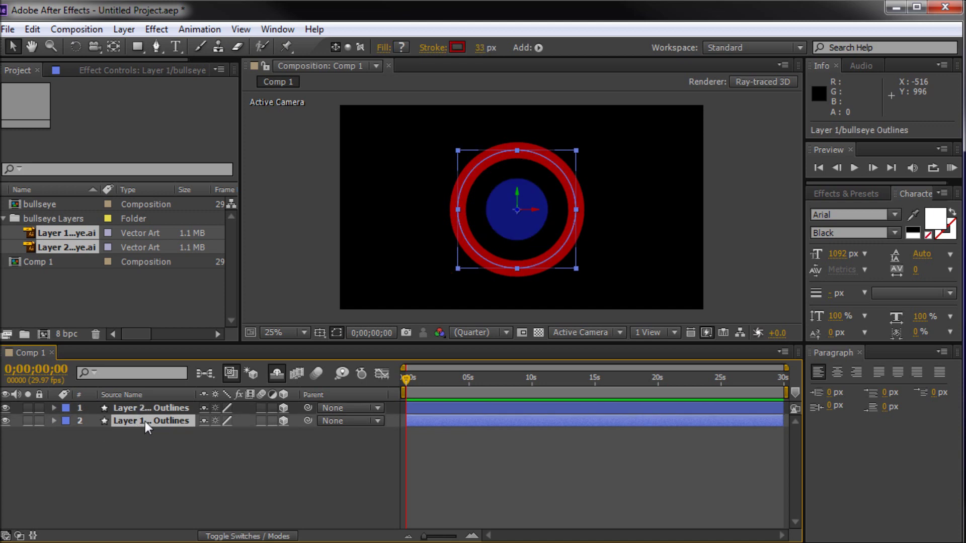
- Rename the top blue circle layer to 'Blue Center'
key("Return")
left_click(258, 470)
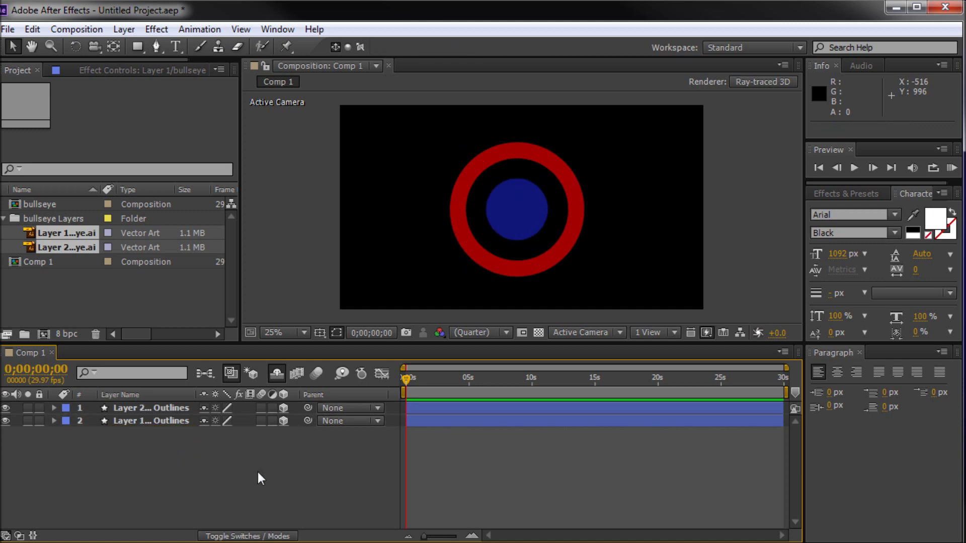
left_click(493, 229)
left_click(141, 406)
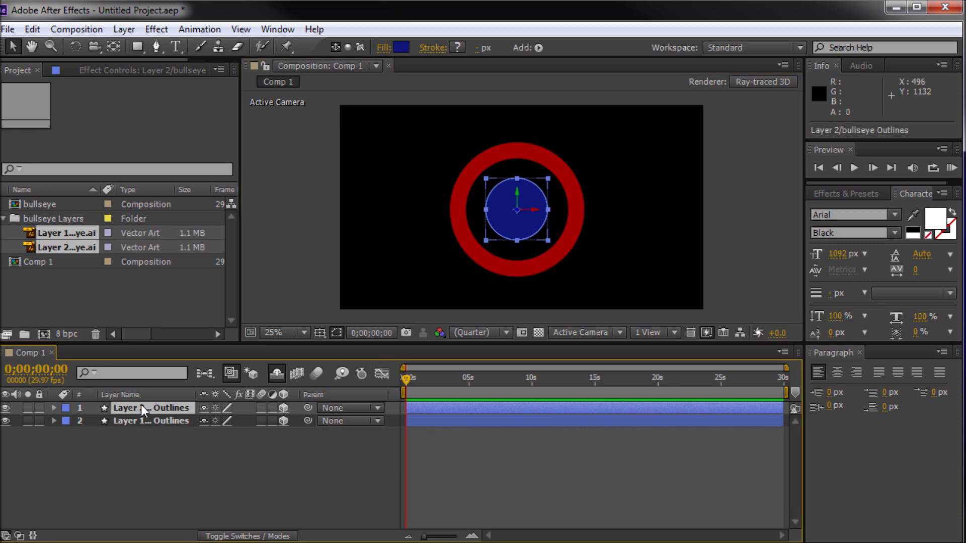
key("Return")
type("Blue")
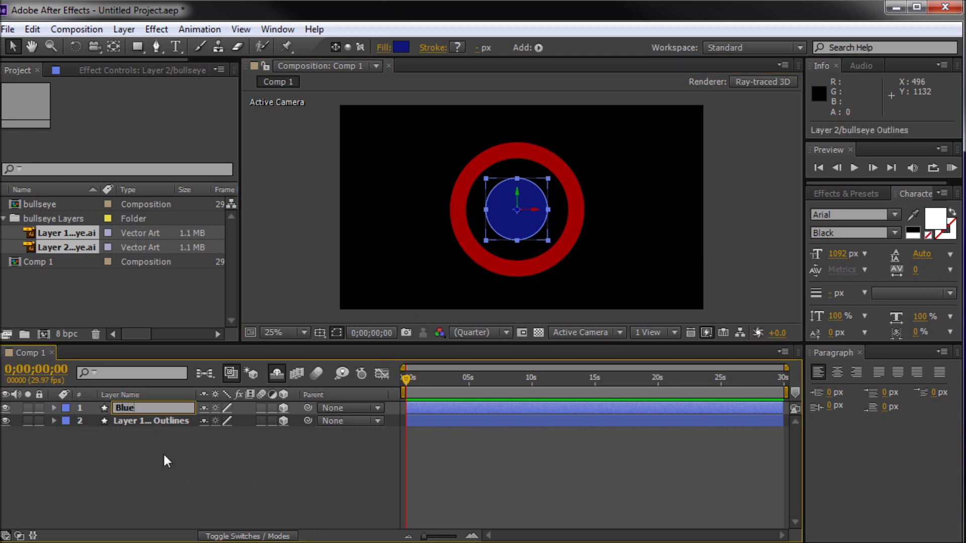
type(" Center")
- Rename the red ring layer to 'Red Ring', then reselect Blue Center
left_click(127, 423)
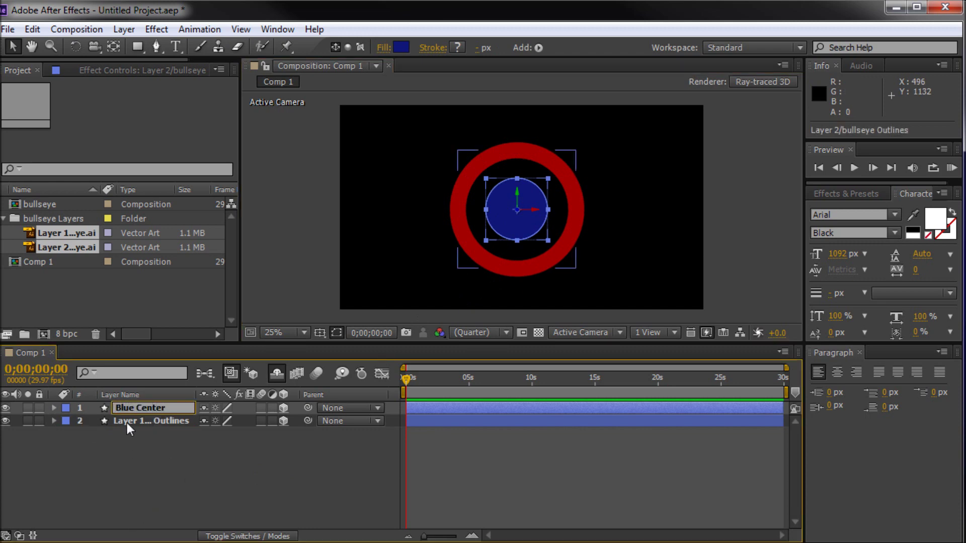
key("Return")
type("Red Ring")
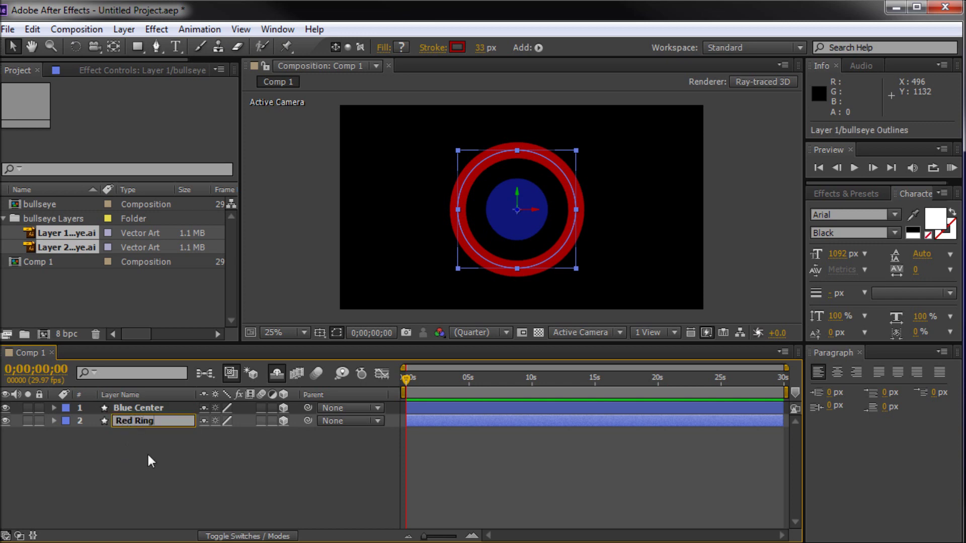
left_click(160, 436)
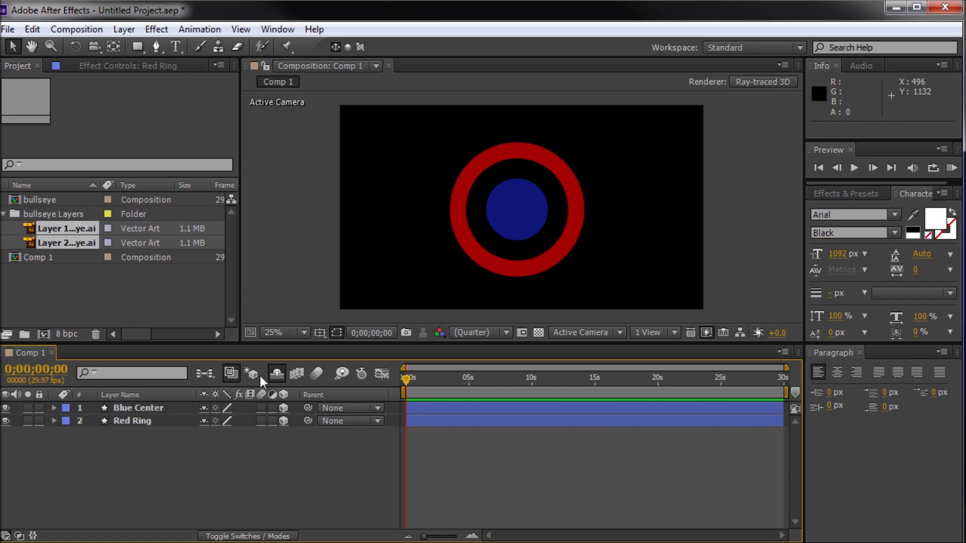
left_click(528, 221)
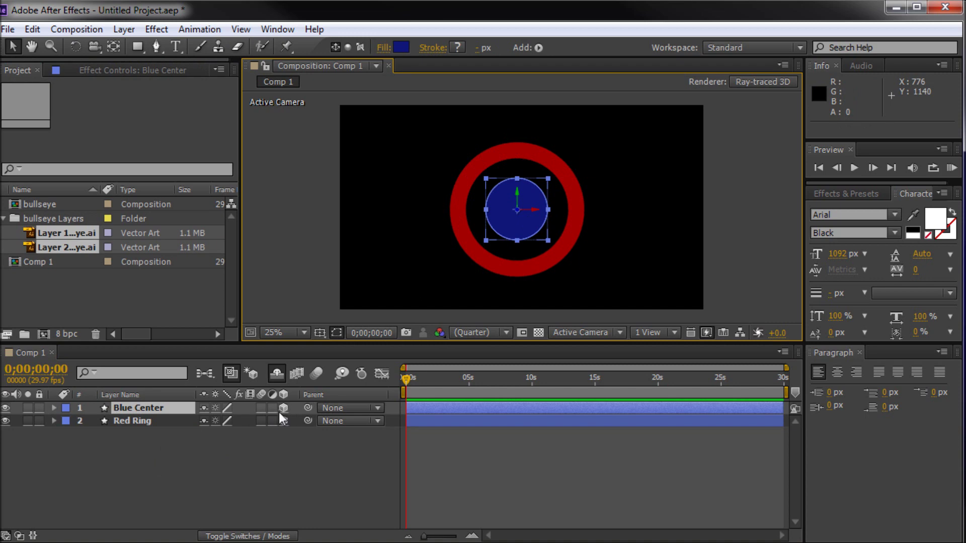
left_click(254, 495)
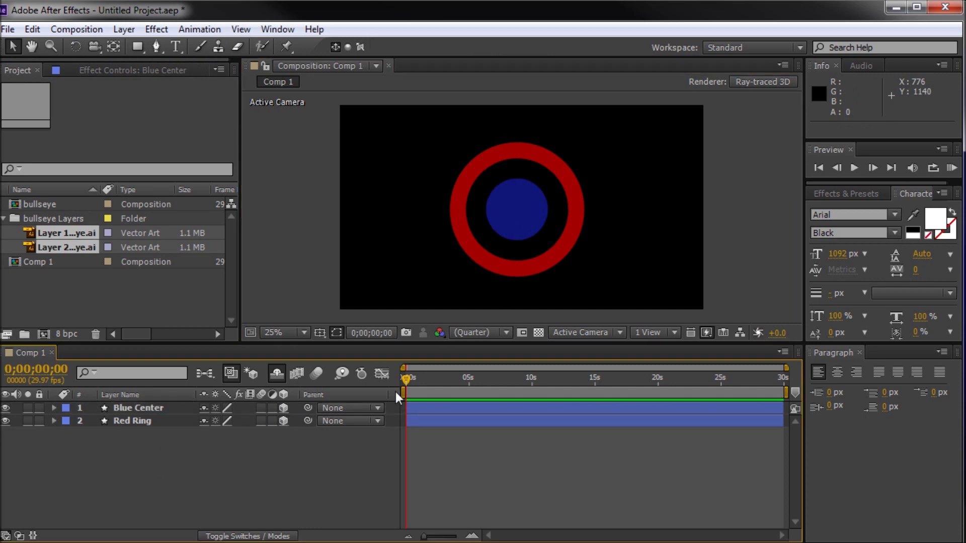
left_click(115, 412)
- Set Blue Center's Geometry Options Extrusion Depth to 75
left_click(54, 408)
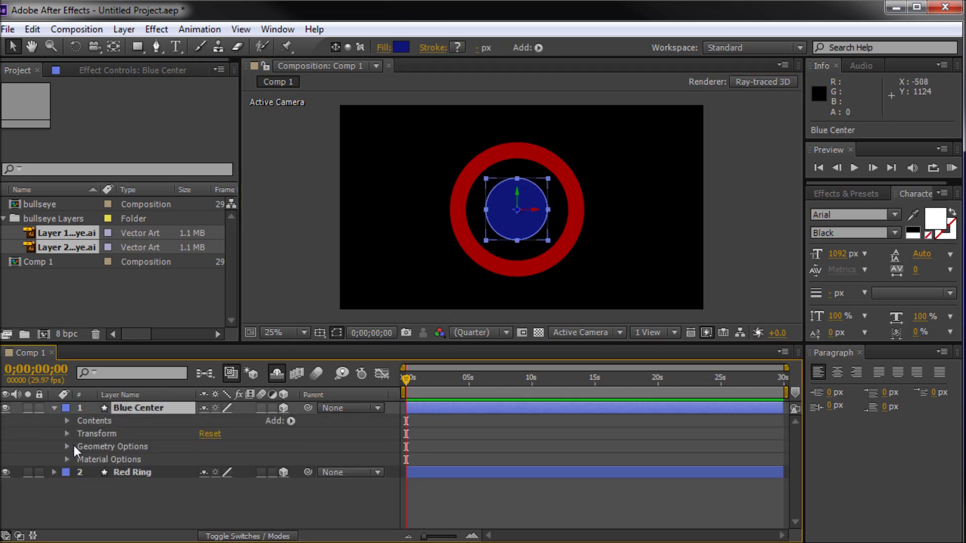
left_click(54, 408)
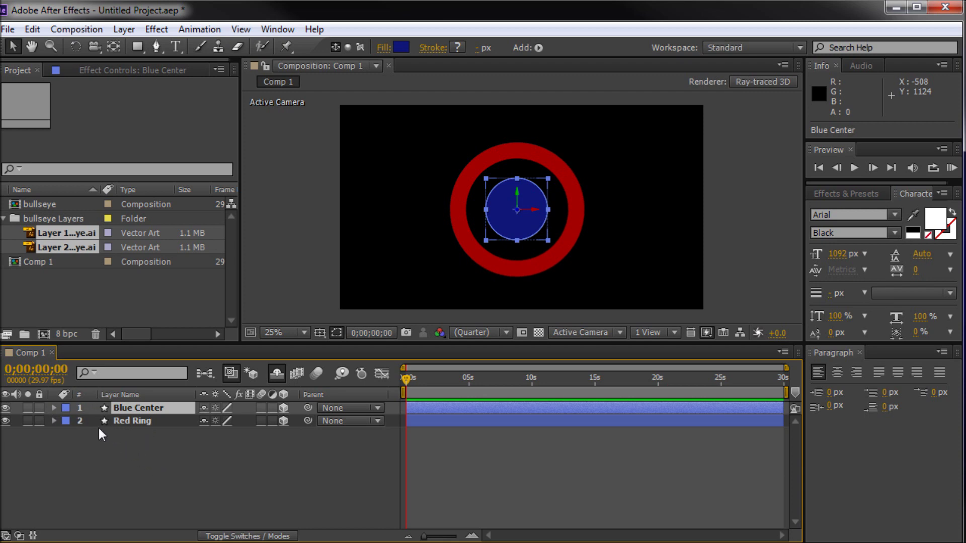
left_click(54, 408)
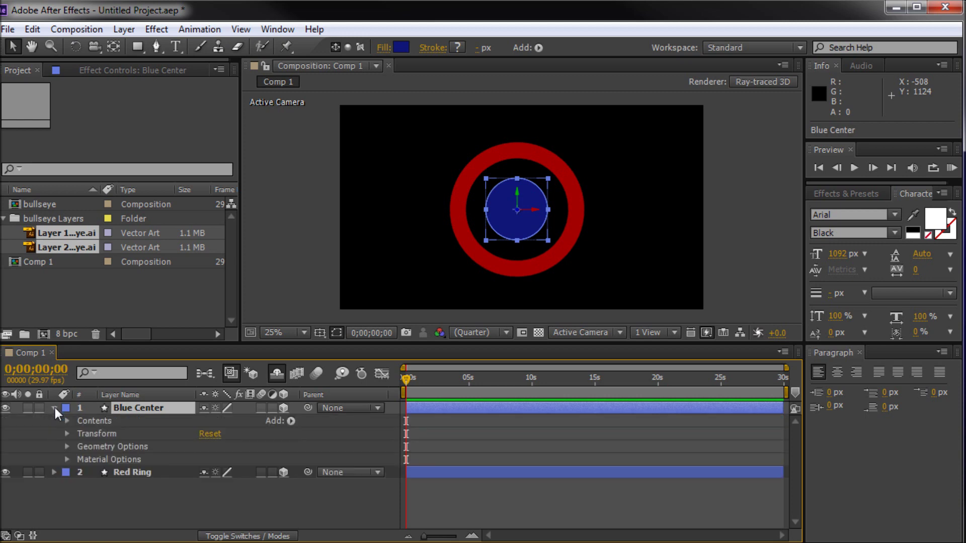
left_click(67, 446)
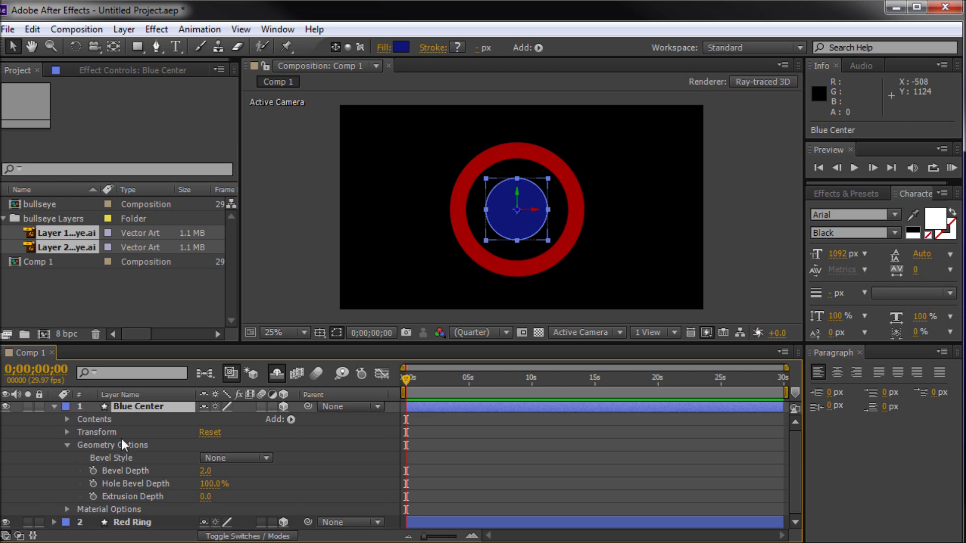
left_click(120, 442)
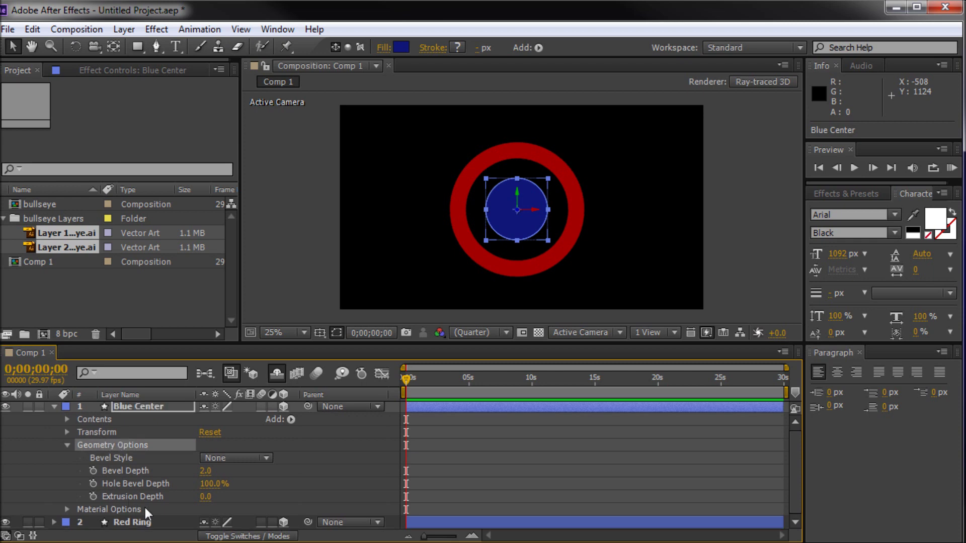
left_click(178, 497)
left_click_drag(231, 493, 252, 493)
left_click(209, 500)
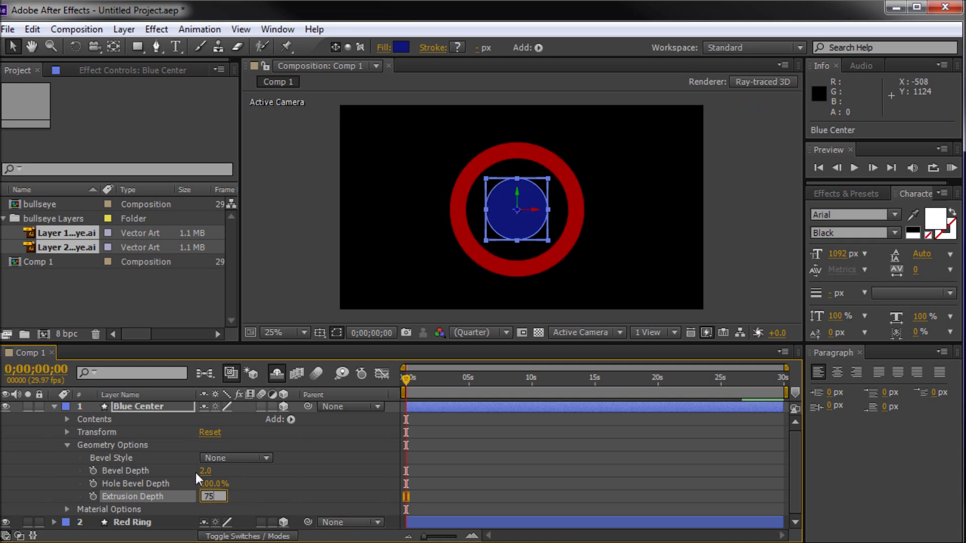
key("Return")
- Give Blue Center an Angular bevel with Bevel Depth 5.1, then enable draft 3D preview
left_click_drag(205, 467, 220, 470)
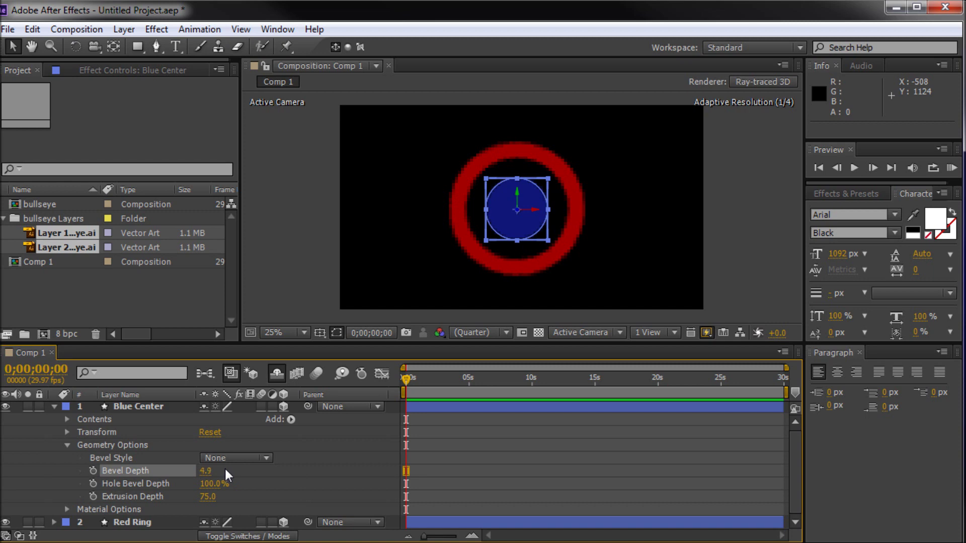
left_click_drag(225, 467, 227, 460)
left_click(227, 459)
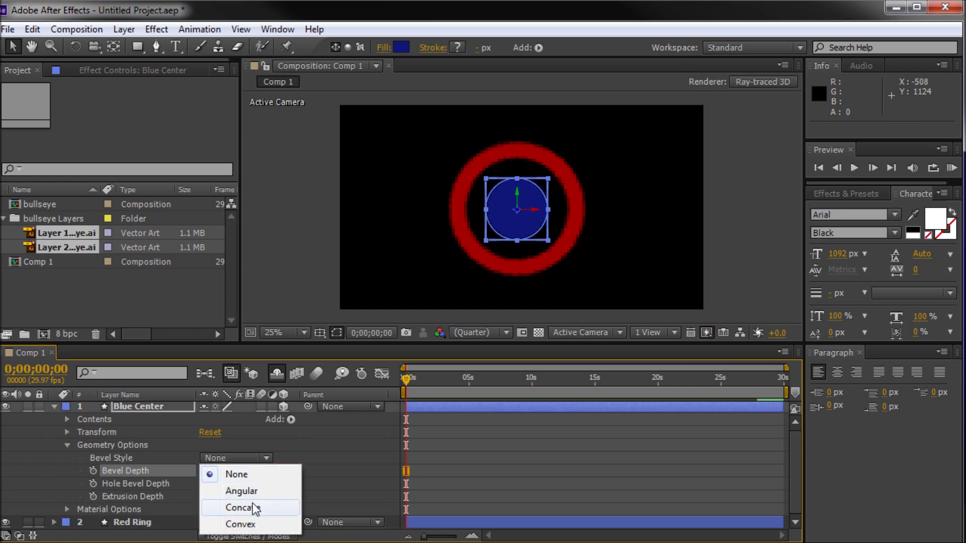
left_click(247, 493)
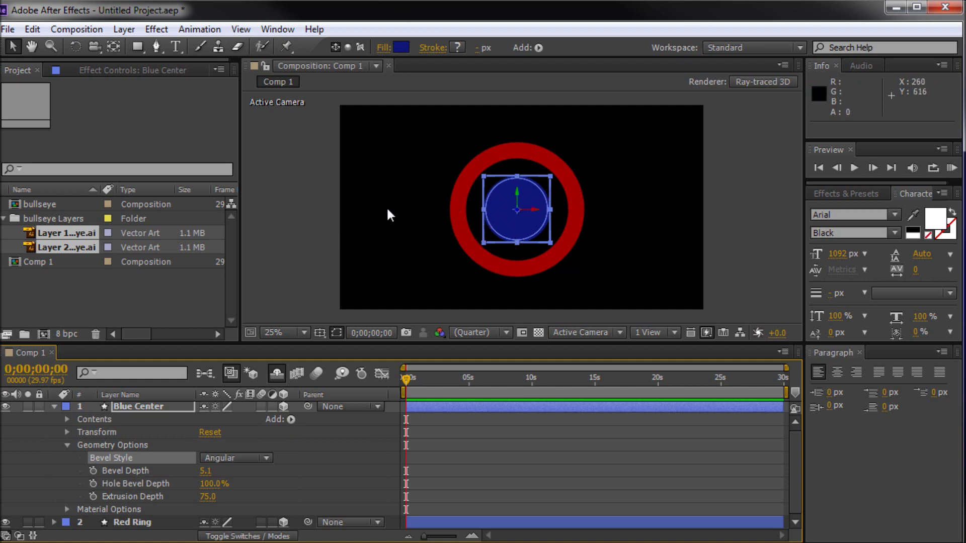
left_click(310, 182)
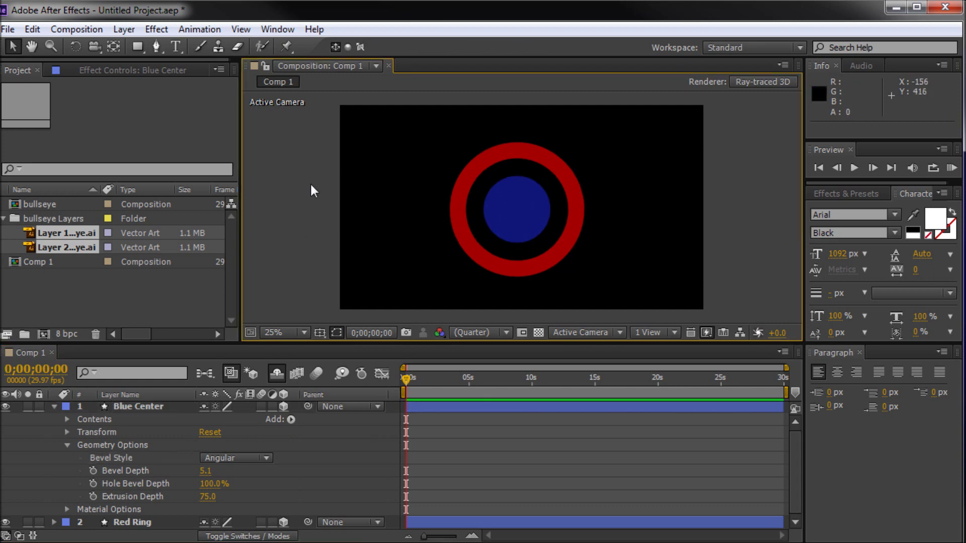
left_click(267, 374)
- Extrude Red Ring to 75 with an Angular bevel of depth 5
scroll(54, 526, "down", 2)
left_click(69, 508)
scroll(70, 506, "down", 2)
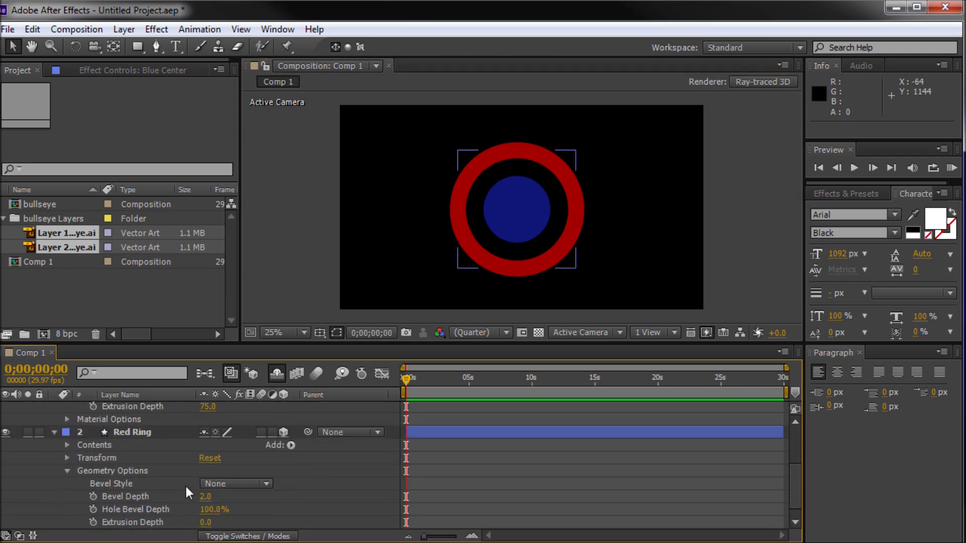
left_click_drag(199, 511, 214, 505)
left_click(212, 508)
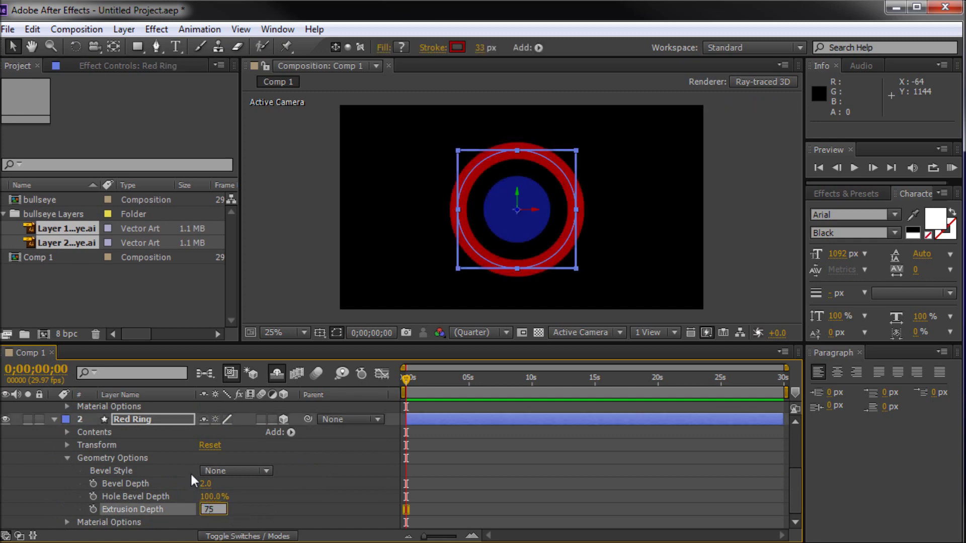
left_click(211, 484)
type("5")
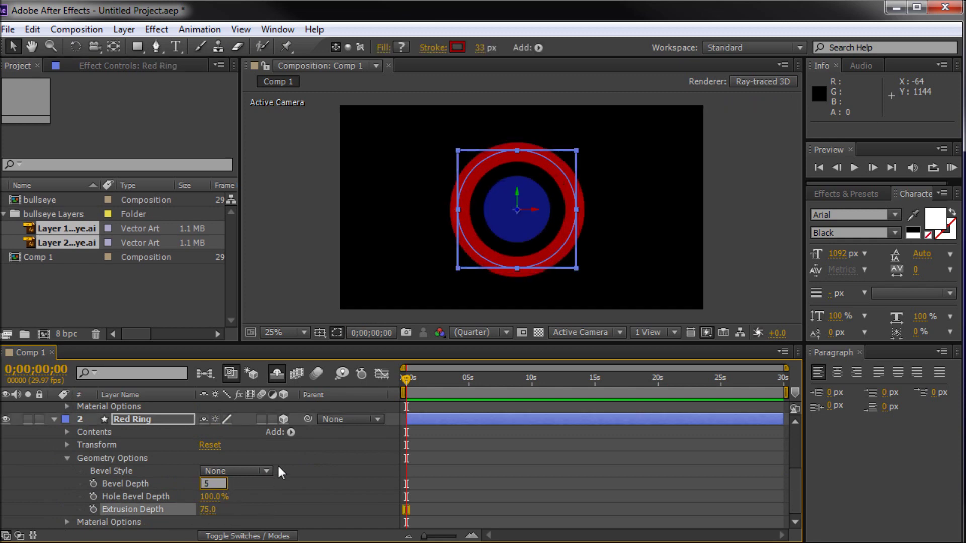
left_click(268, 470)
left_click(252, 503)
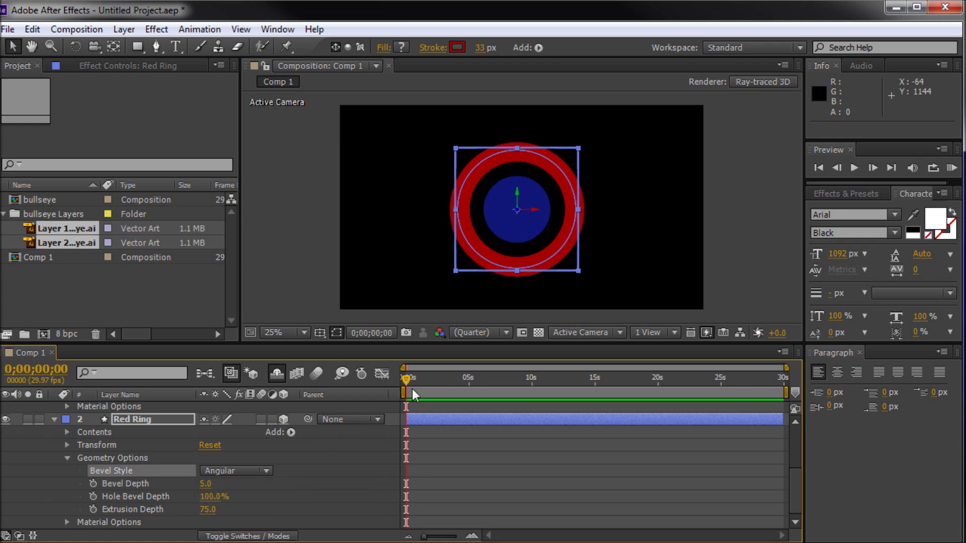
left_click(302, 232)
left_click(229, 471)
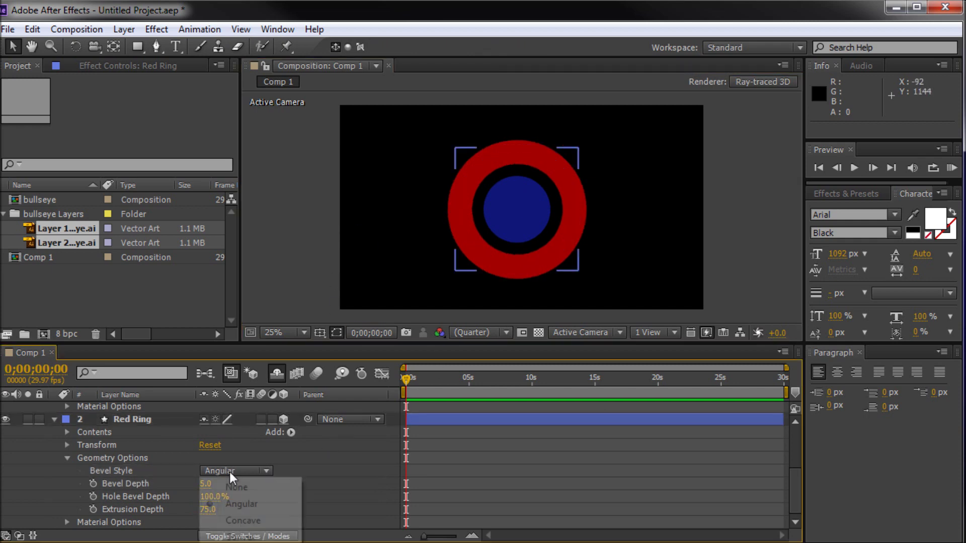
left_click(268, 208)
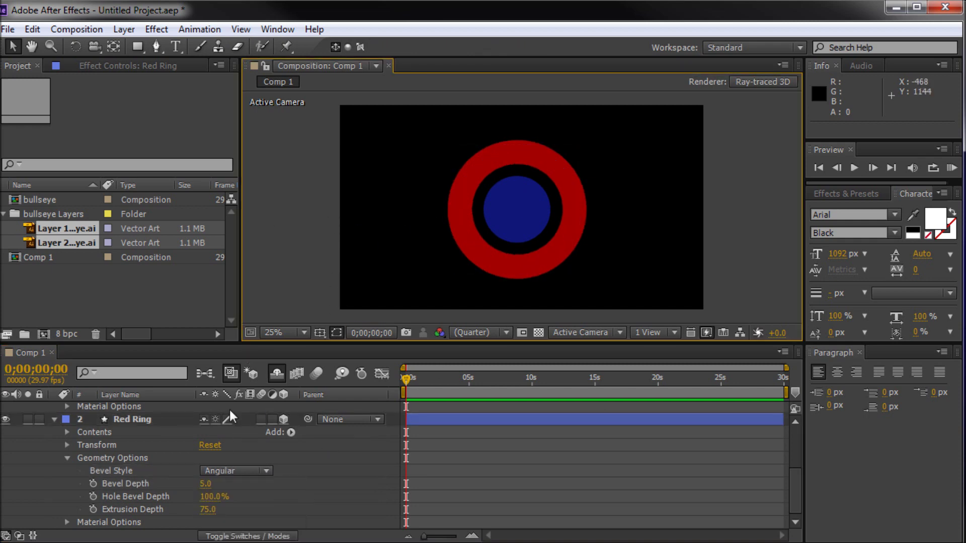
- Set Hole Bevel Depth to 0% on both Red Ring and Blue Center
left_click(210, 496)
type("0")
key("Return")
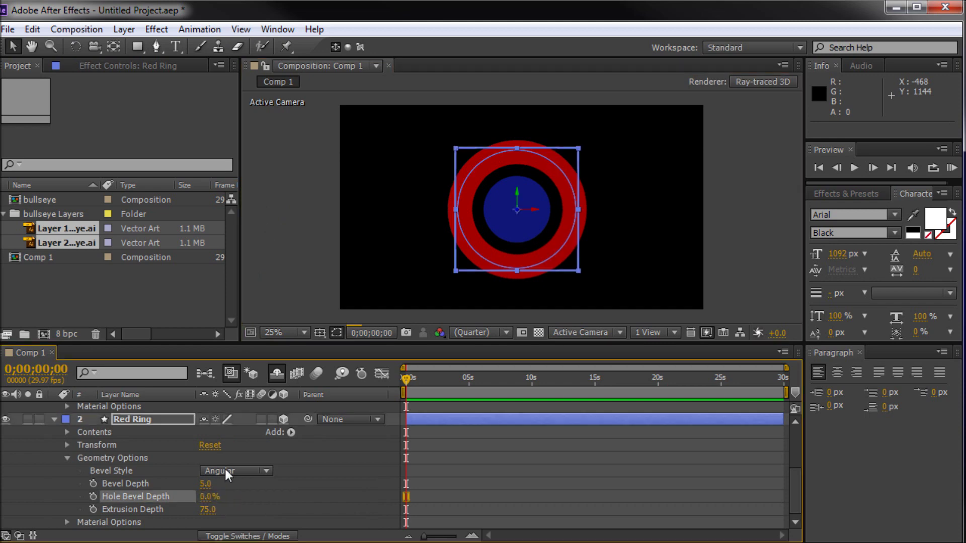
left_click(302, 190)
scroll(72, 399, "up", 3)
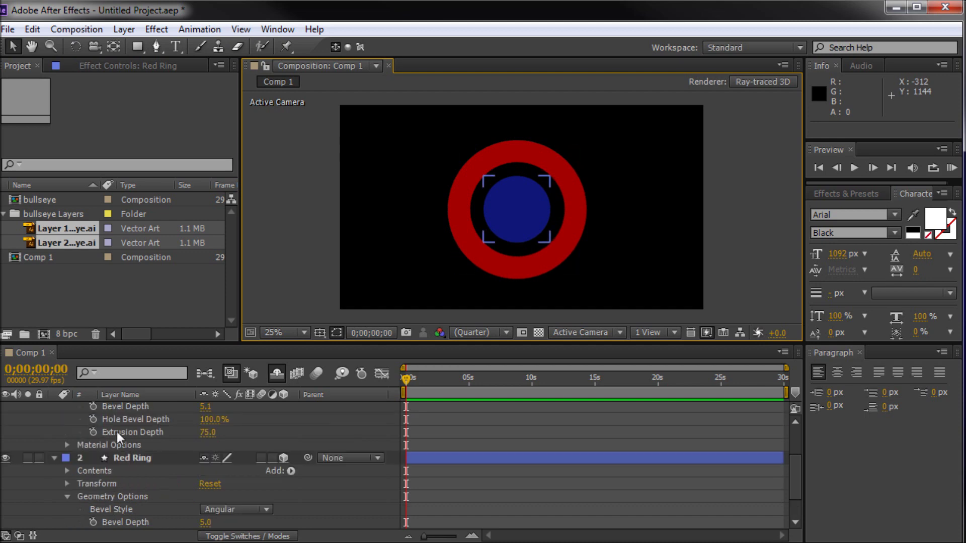
left_click(206, 419)
type("0")
key("Return")
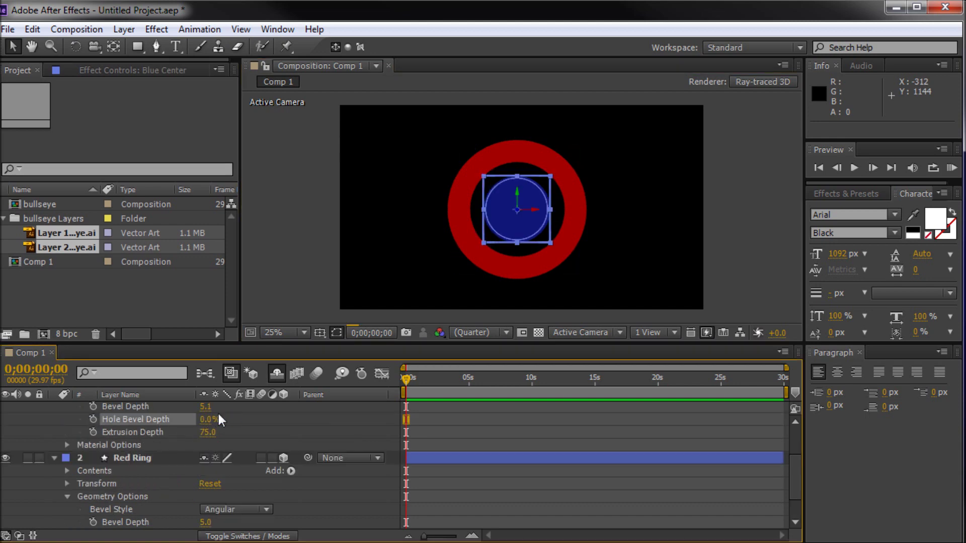
left_click(282, 191)
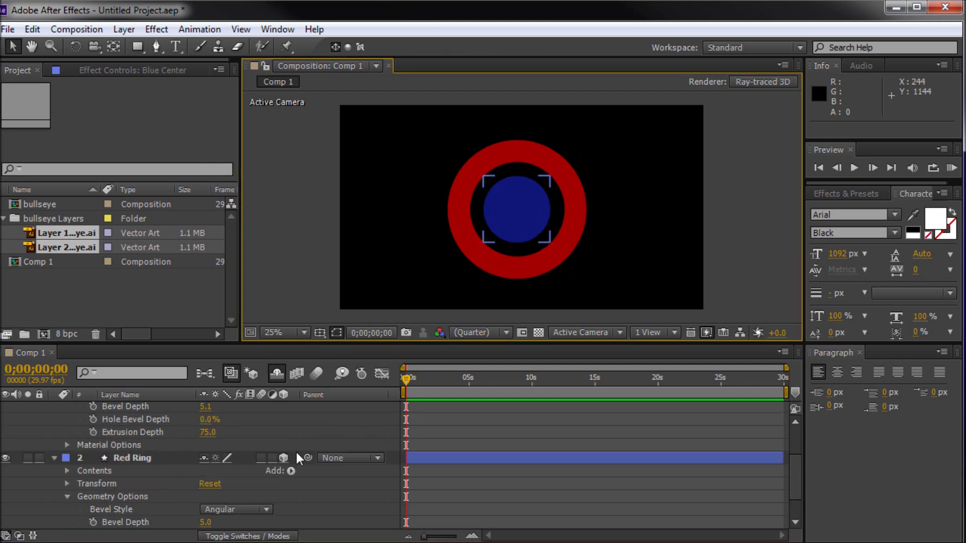
- Lower Red Ring's Bevel Depth to 3.0 and collapse both layers in the timeline
scroll(188, 496, "down", 3)
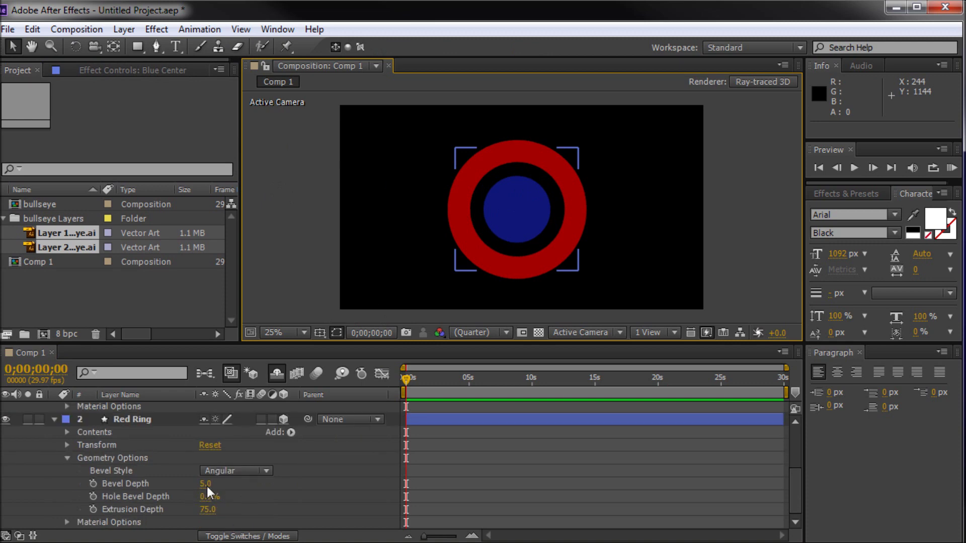
left_click(205, 484)
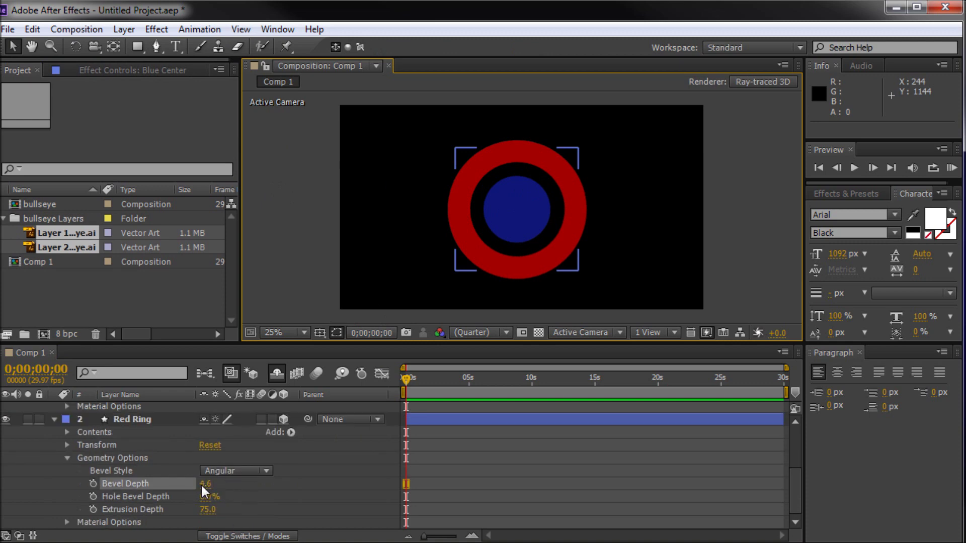
left_click(325, 487)
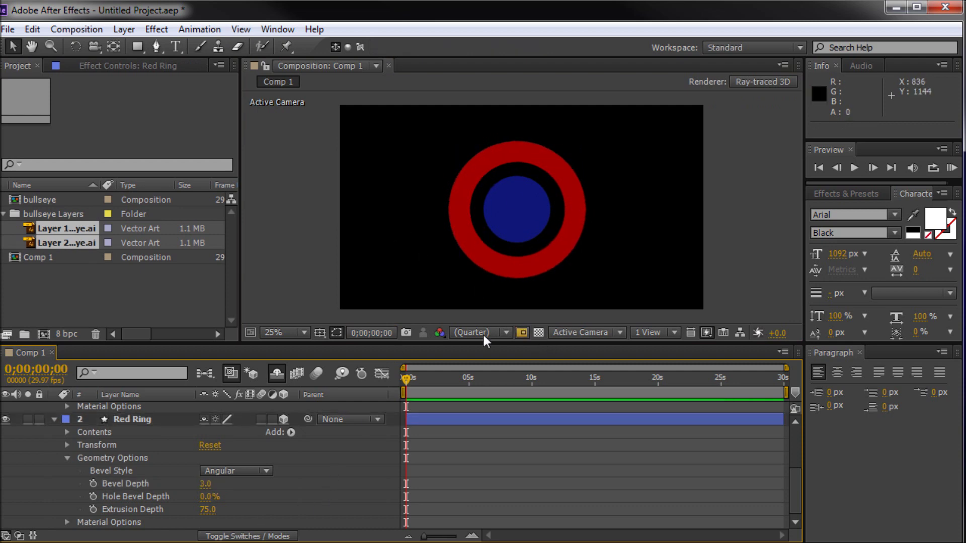
left_click(279, 232)
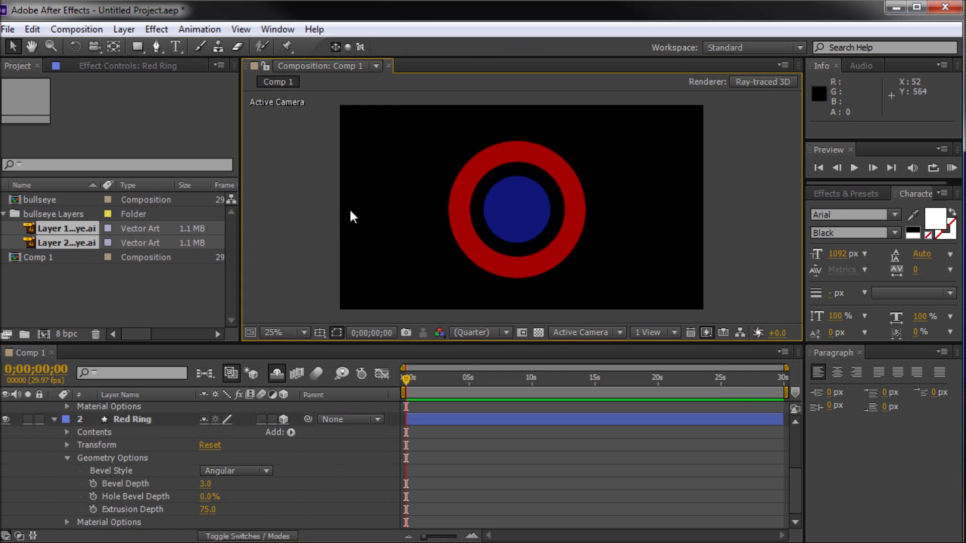
scroll(234, 419, "up", 5)
left_click(234, 419)
scroll(47, 488, "down", 3)
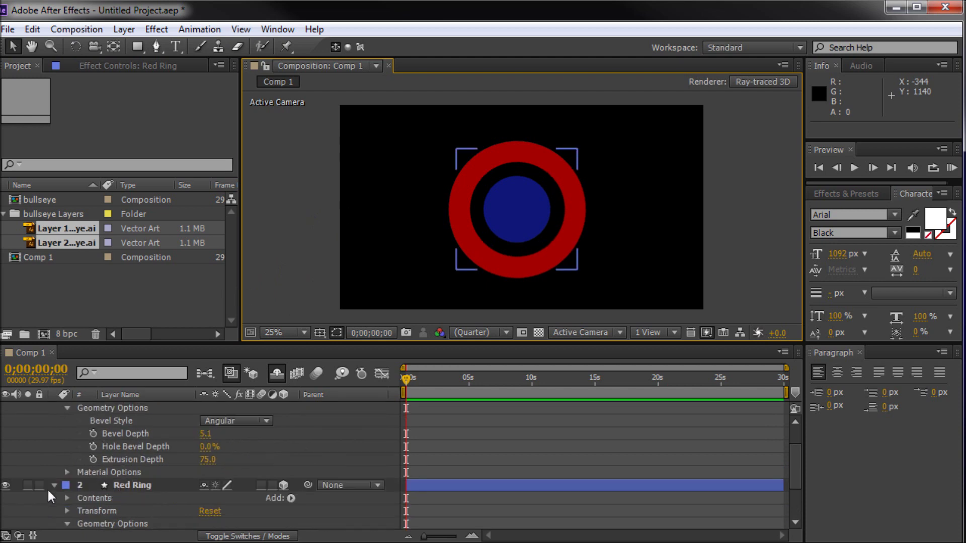
scroll(65, 421, "up", 3)
left_click(54, 408)
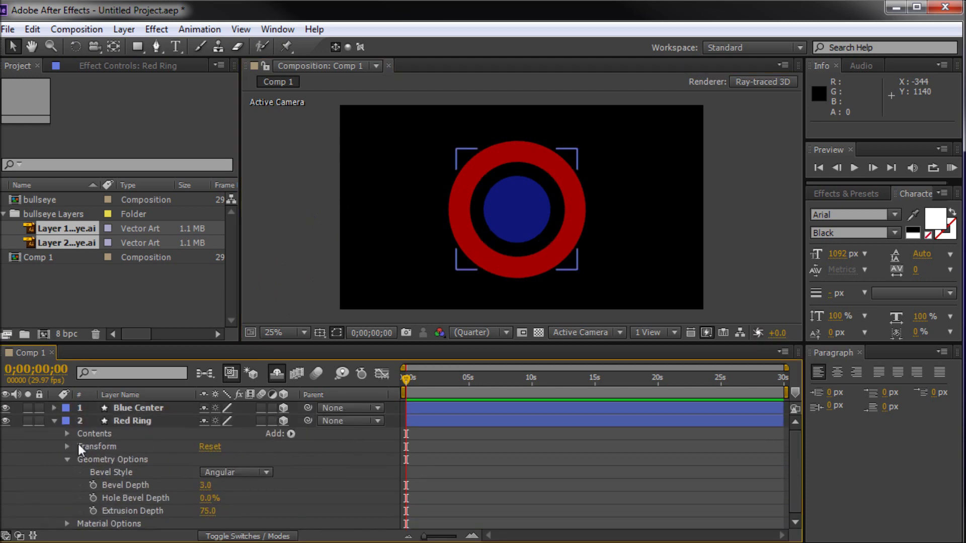
left_click(54, 421)
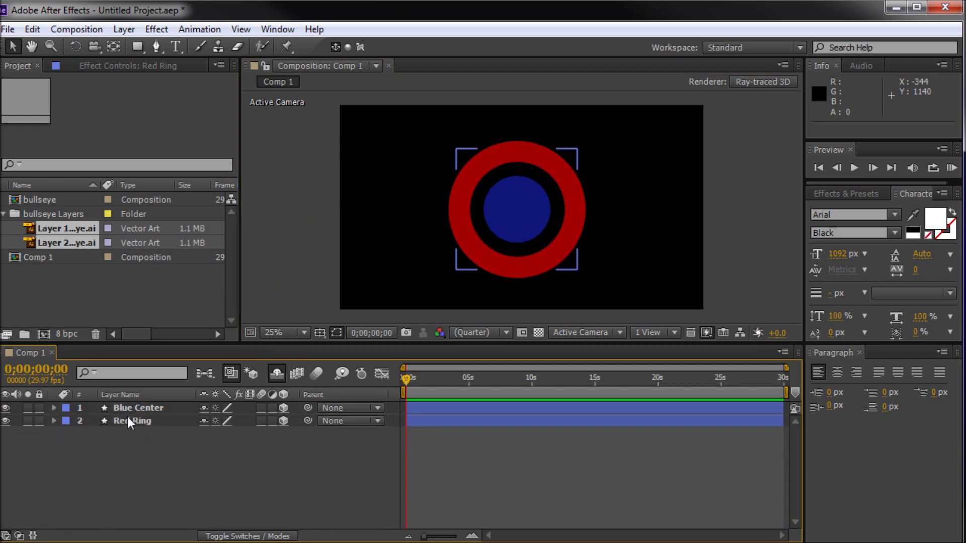
- Add a Two-Node 50mm camera, Camera 1, to the composition
left_click(125, 29)
mouse_move(135, 47)
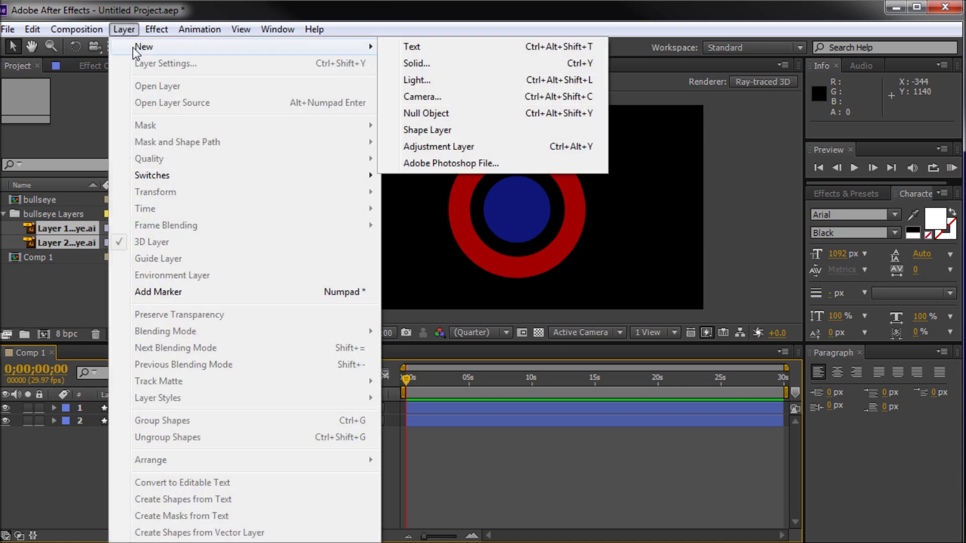
left_click(422, 96)
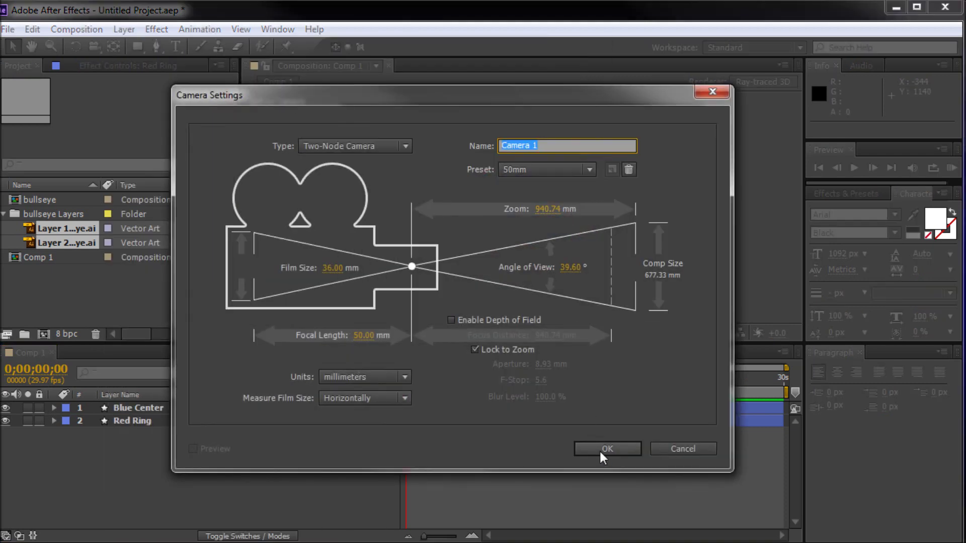
left_click(602, 449)
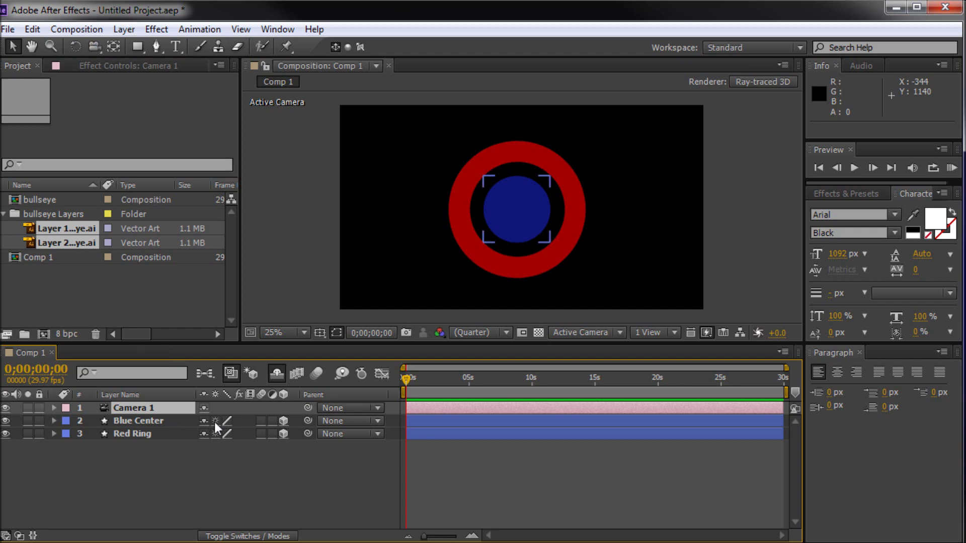
- Test-orbit with the Unified Camera Tool, undo it, and return to the Selection tool
left_click(96, 45)
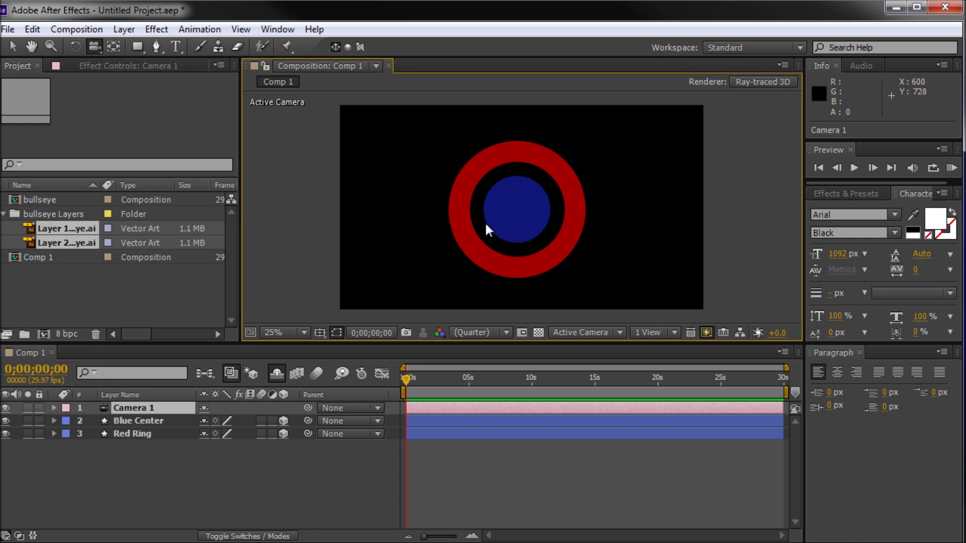
mouse_move(484, 221)
left_mouse_down()
mouse_move(523, 231)
mouse_move(530, 194)
mouse_move(485, 182)
mouse_move(417, 203)
mouse_move(438, 251)
mouse_move(560, 249)
mouse_move(531, 187)
mouse_move(503, 199)
mouse_move(500, 214)
left_mouse_up()
key("ctrl+z")
left_click(12, 47)
left_click(270, 191)
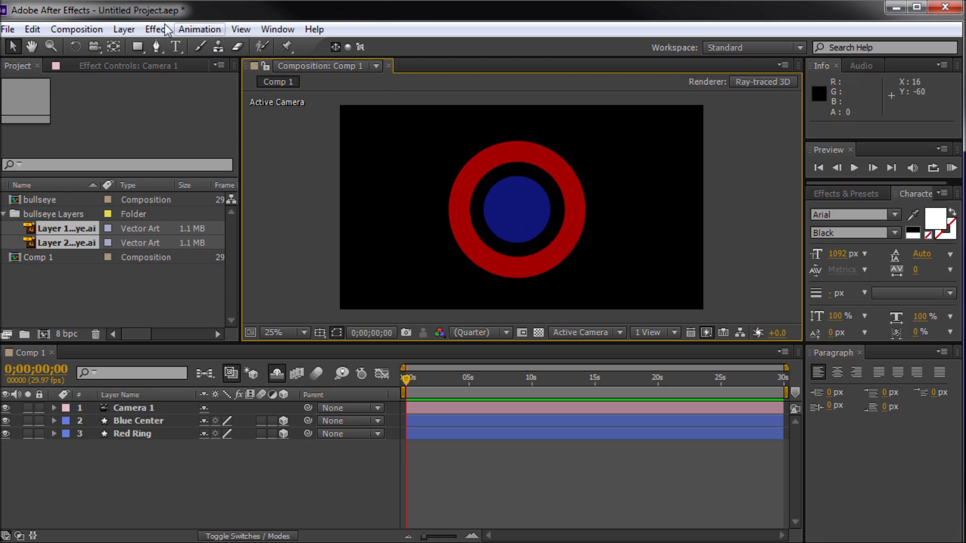
left_click(141, 28)
- Create Spot light Light 1 at 178% intensity, 97° cone angle, 50% feather, casting shadows
mouse_move(125, 30)
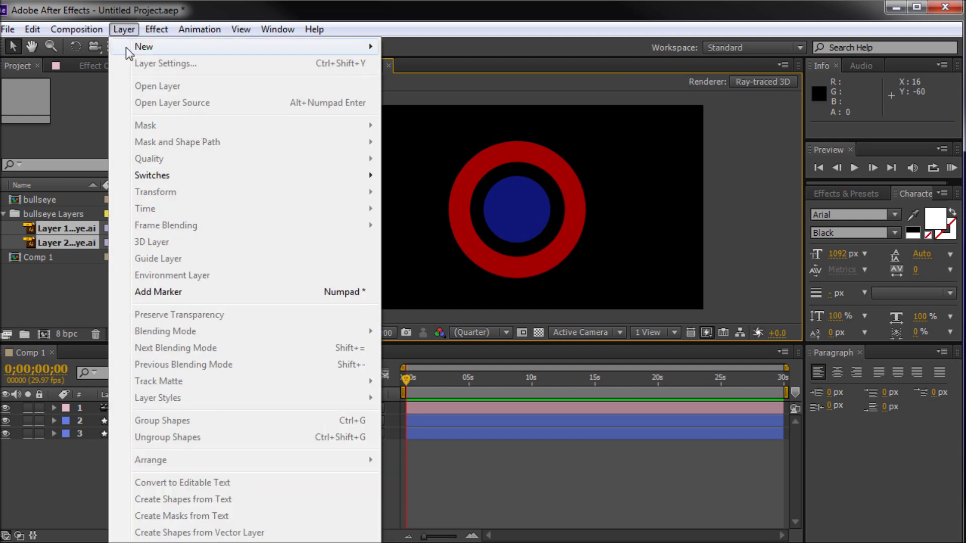
mouse_move(127, 50)
left_click(427, 78)
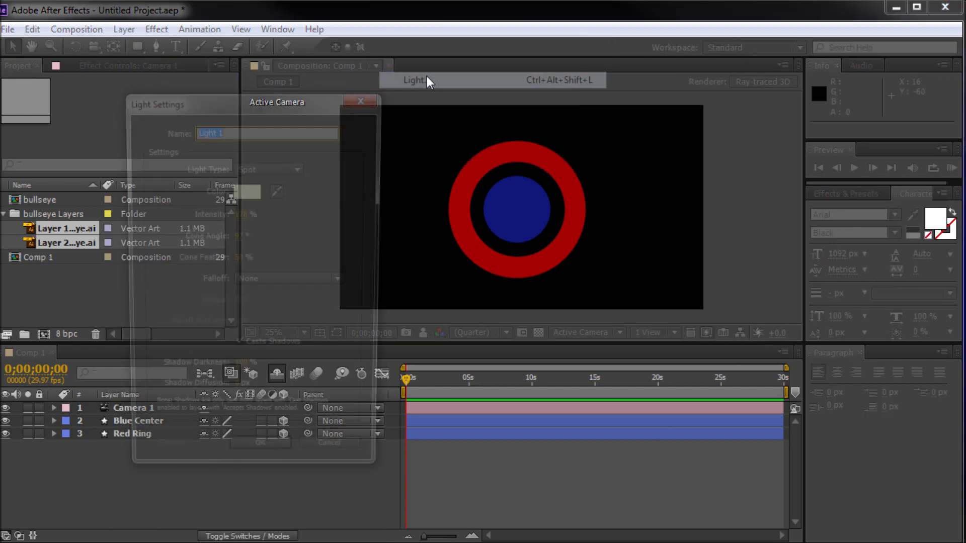
mouse_move(285, 108)
left_mouse_down()
mouse_move(626, 166)
mouse_move(296, 98)
left_mouse_up()
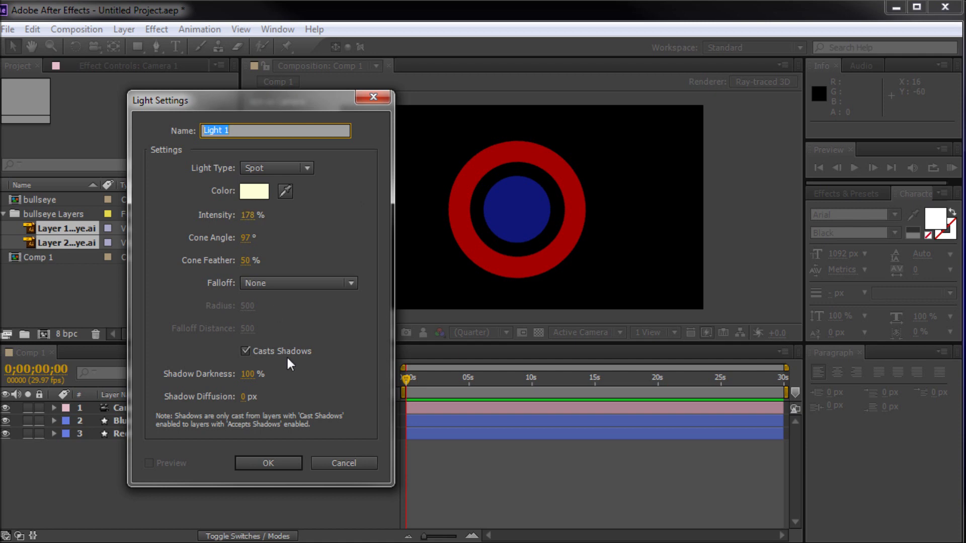
left_click(244, 347)
left_click(243, 347)
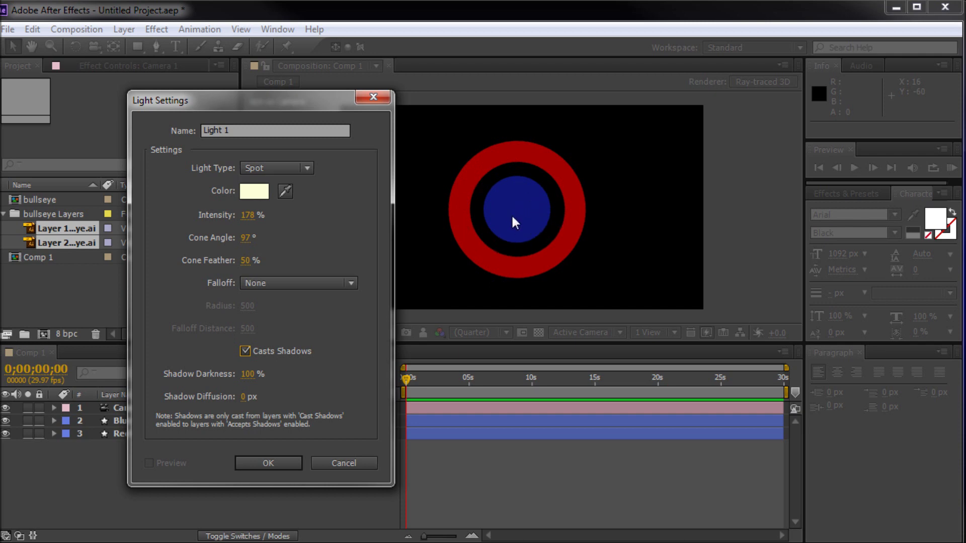
left_click(283, 463)
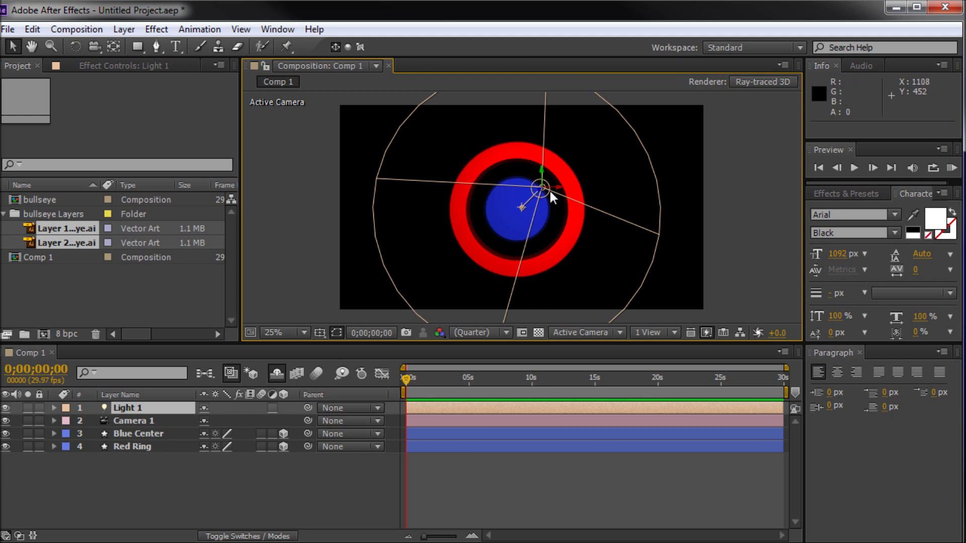
- Move Light 1 to the frame's upper right and aim its point of interest at the blue centre
left_click_drag(556, 185, 731, 126)
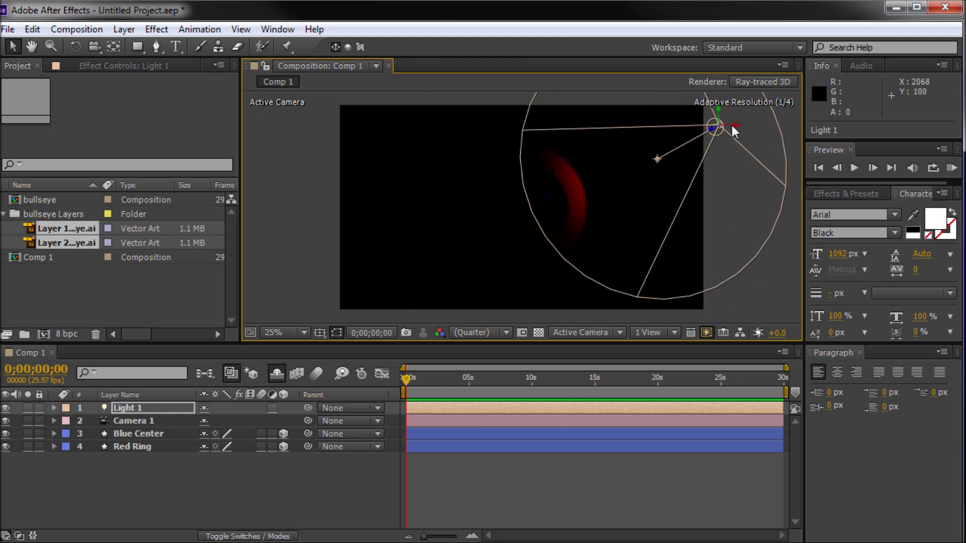
left_click_drag(657, 160, 521, 207)
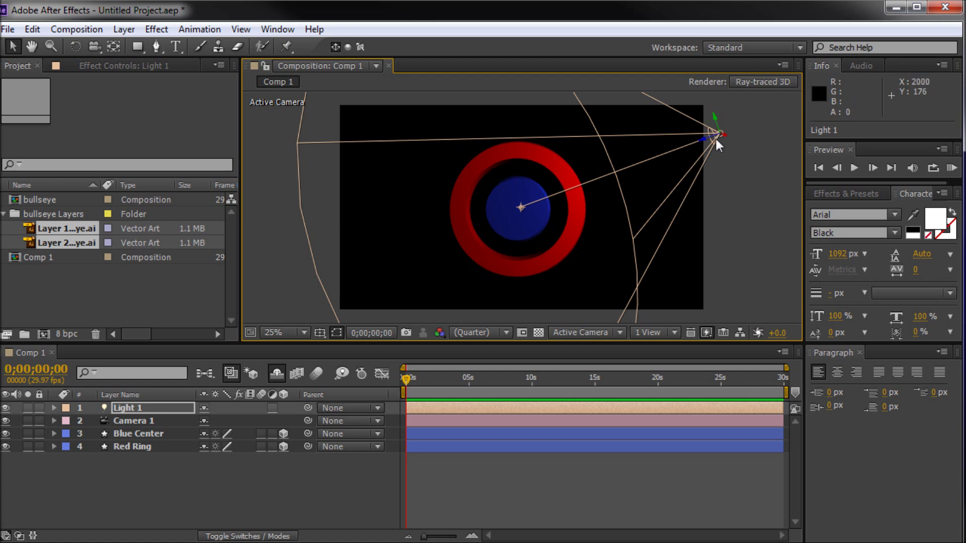
left_click(151, 465)
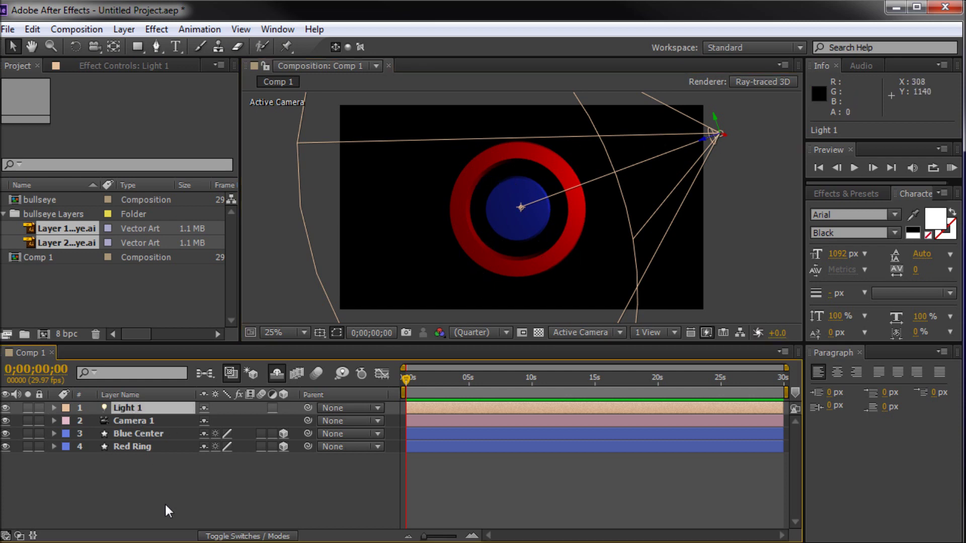
- Duplicate Light 1 as Light 2, place it upper left, and aim it at the bullseye centre
key("ctrl+d")
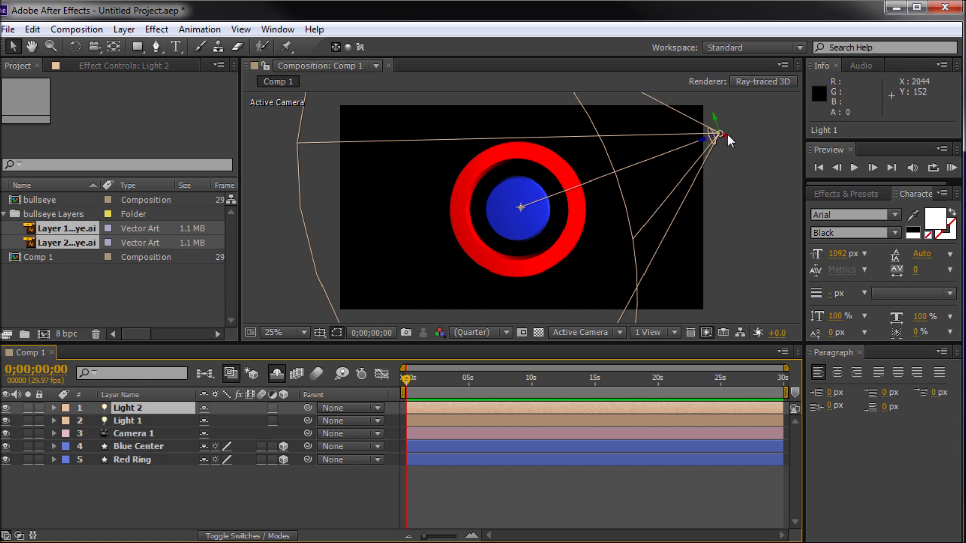
left_click_drag(727, 132, 404, 150)
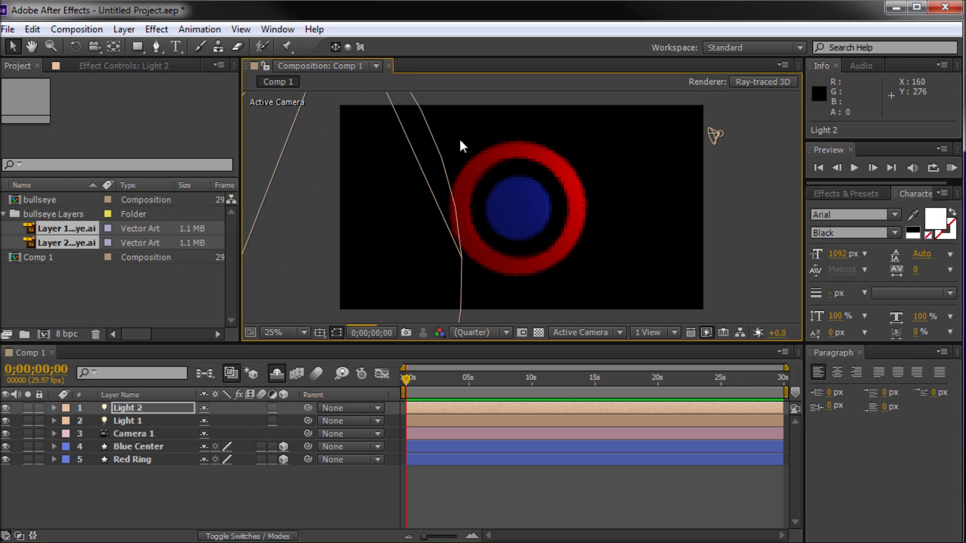
key("comma")
mouse_move(431, 99)
left_mouse_down()
mouse_move(425, 135)
mouse_move(436, 113)
left_mouse_up()
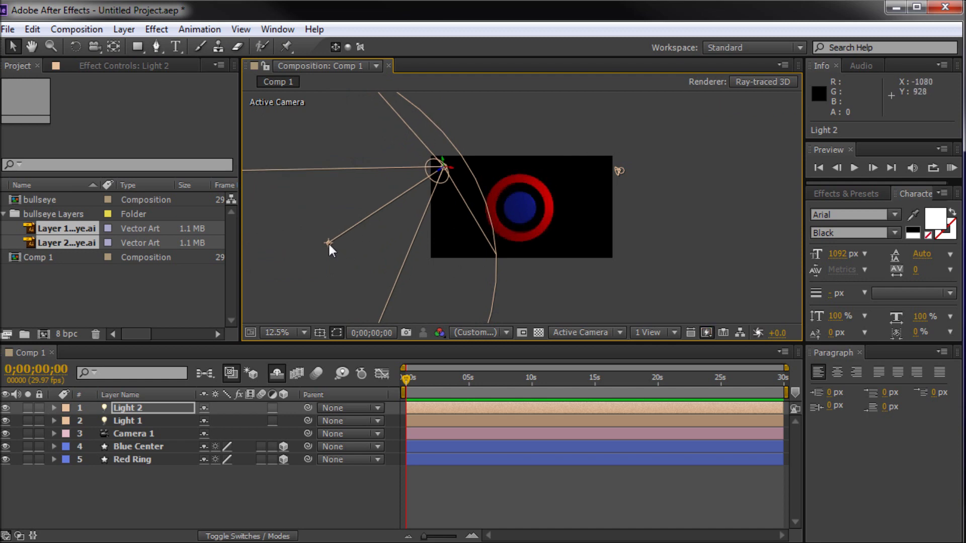
left_click_drag(328, 242, 522, 207)
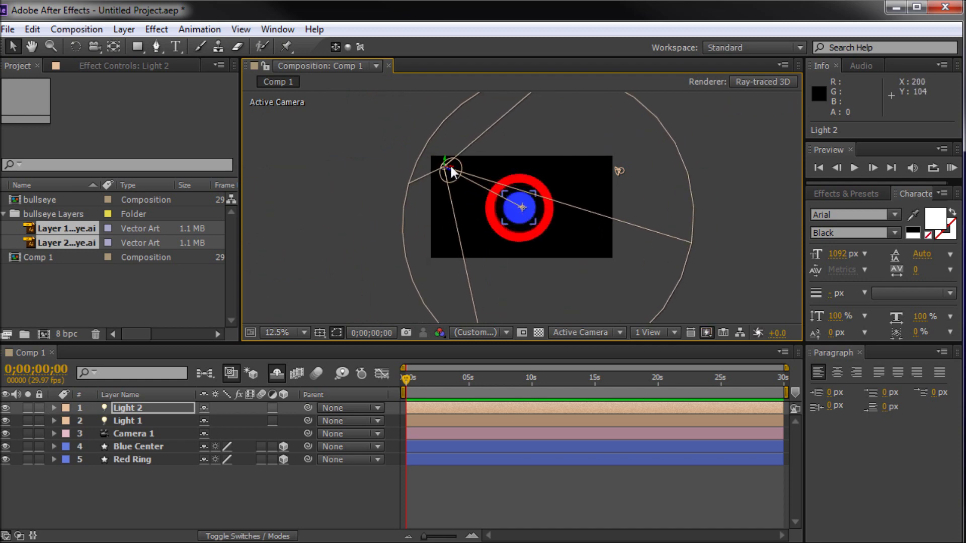
left_click_drag(451, 165, 441, 168)
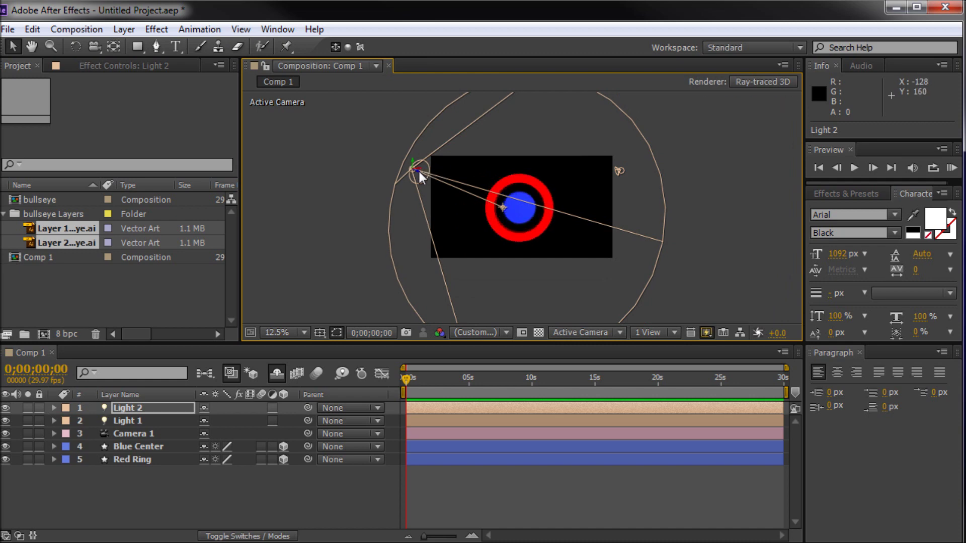
left_click_drag(419, 171, 427, 180)
key("period")
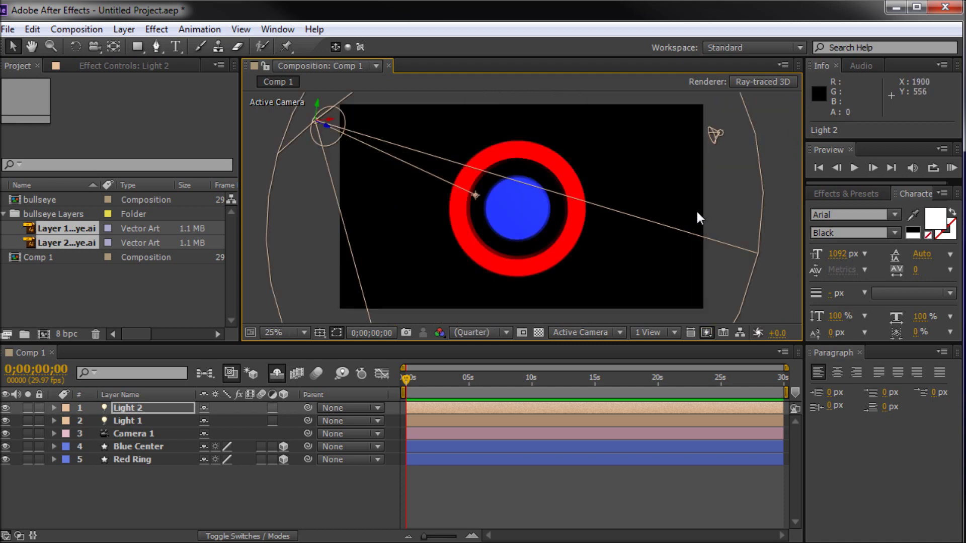
left_click(785, 161)
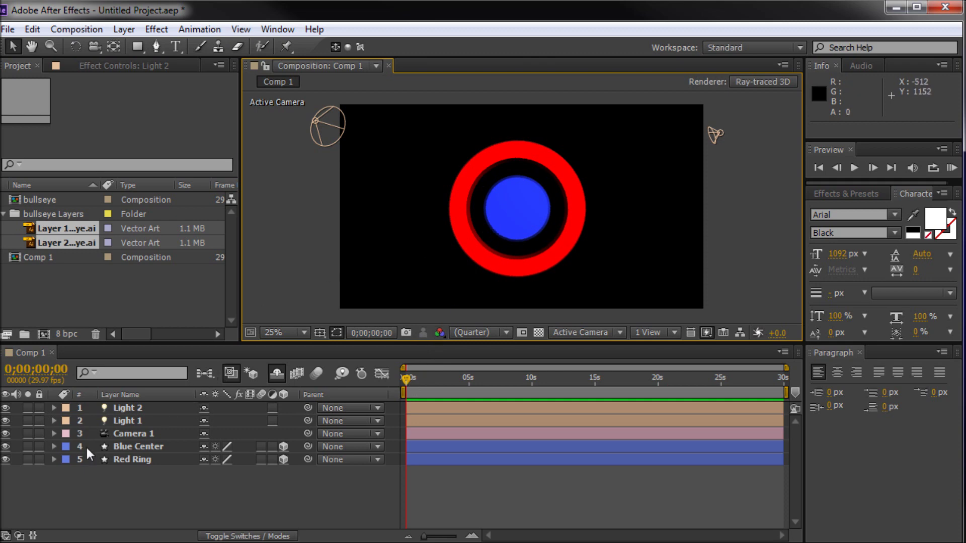
- Select Blue Center and Red Ring and set both to a Y Rotation of 203°
left_click(53, 447)
left_click(54, 419)
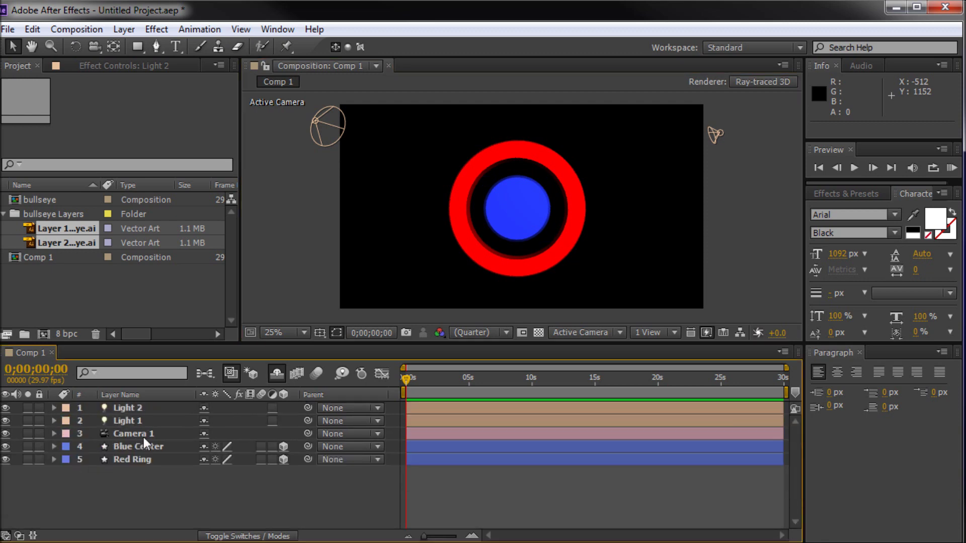
left_click(144, 446)
left_click(135, 459, "shift")
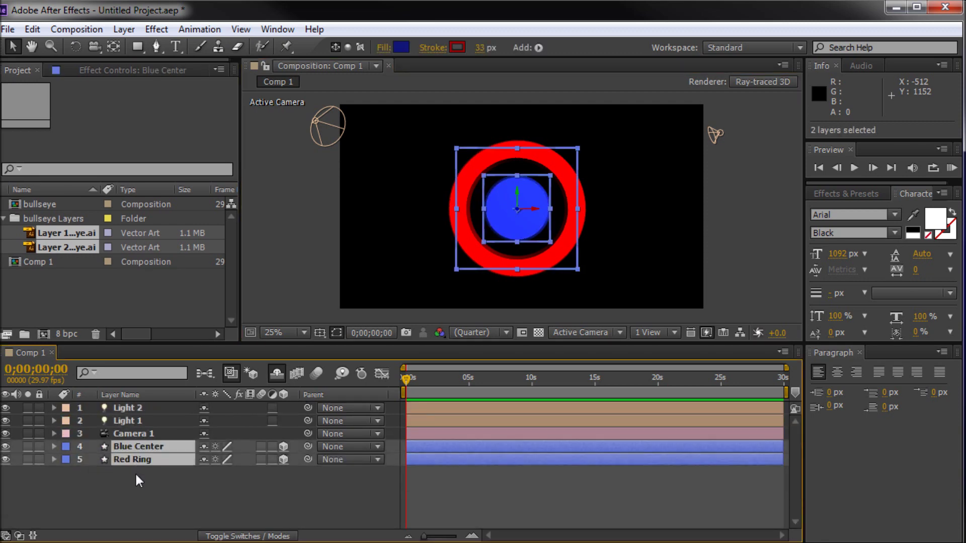
key("r")
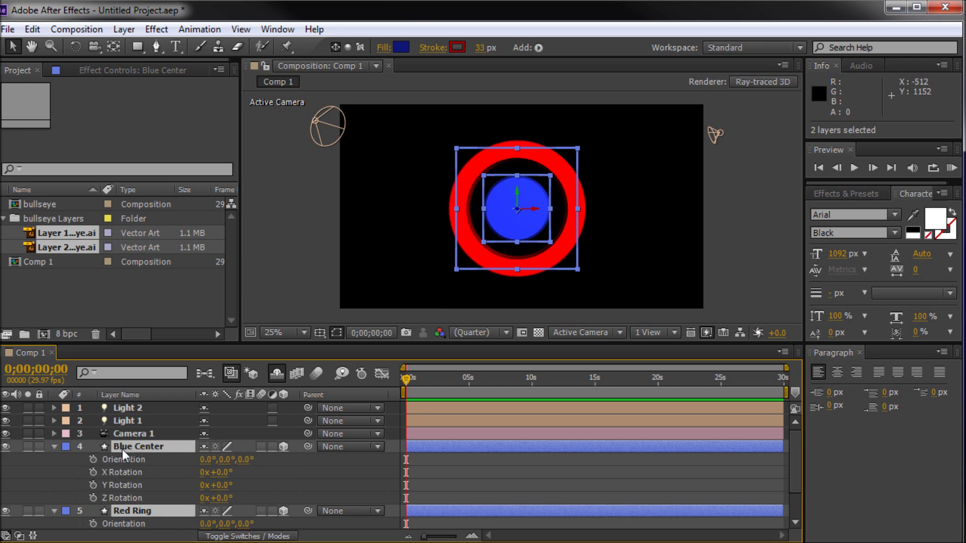
scroll(115, 521, "down", 2)
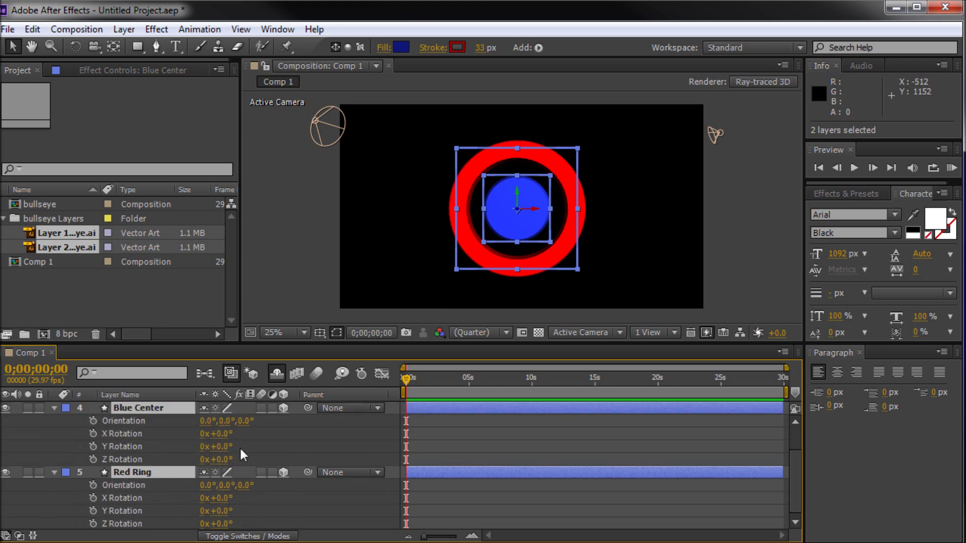
left_click_drag(224, 449, 374, 445)
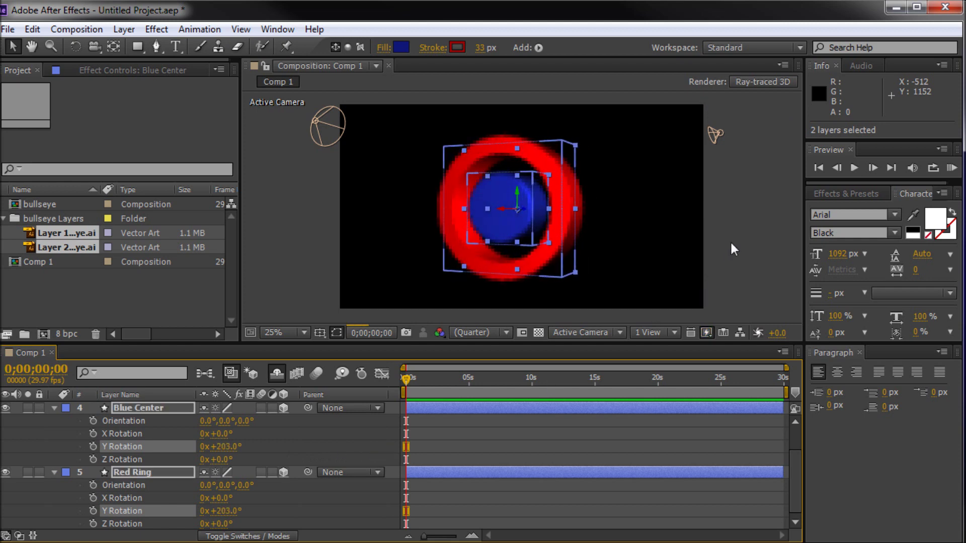
left_click(537, 307)
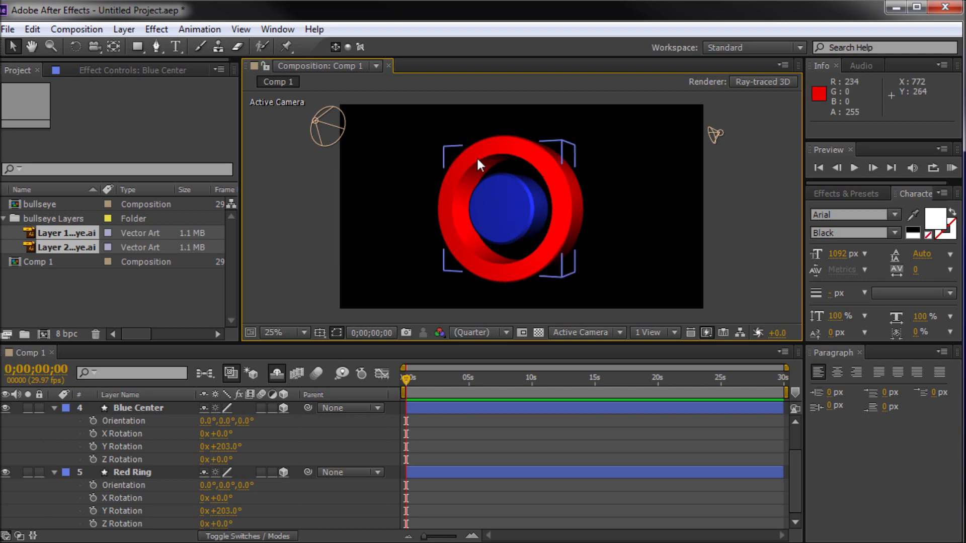
- Open Blue Center's Material Options and cycle Casts Shadows through On and Only back to Off
left_click(54, 473)
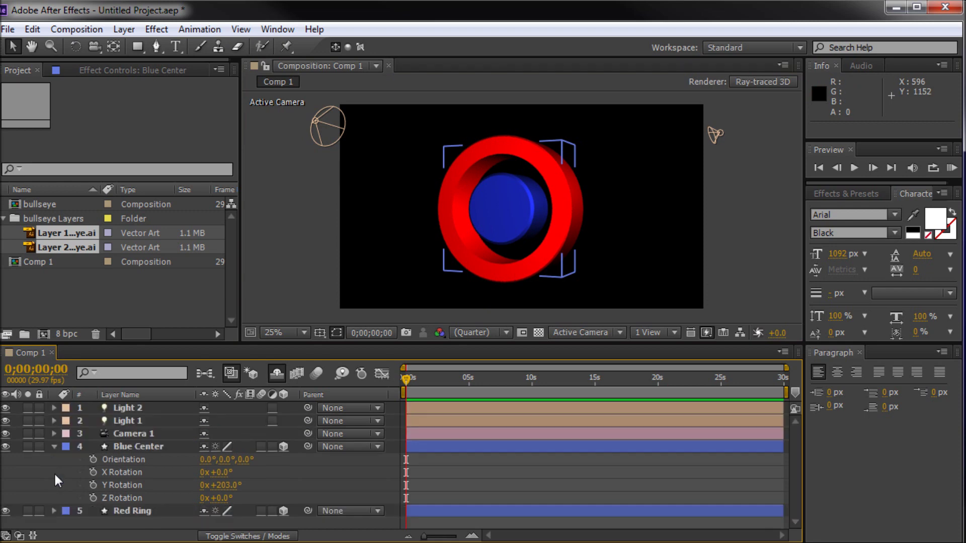
left_click(54, 447)
left_click(132, 446)
left_click(54, 446)
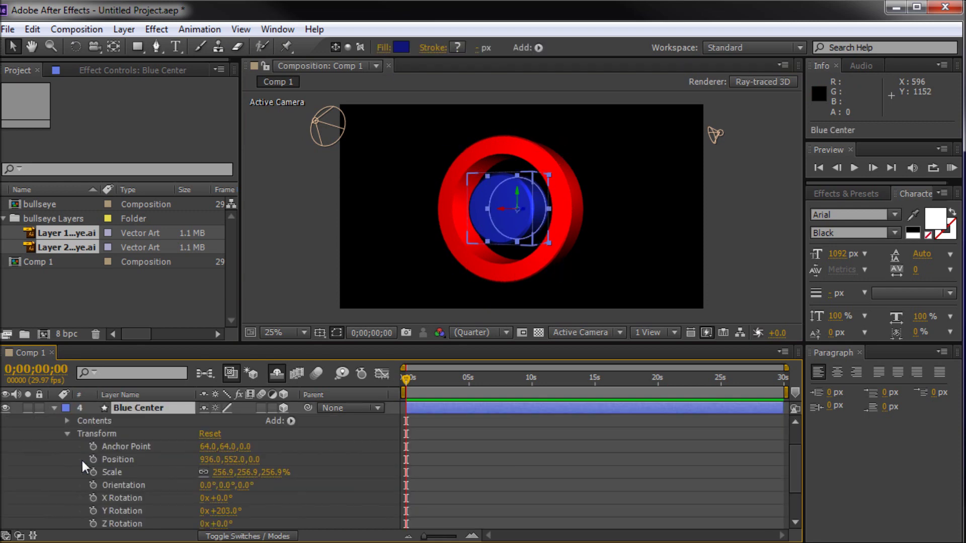
left_click(65, 426)
left_click(66, 433)
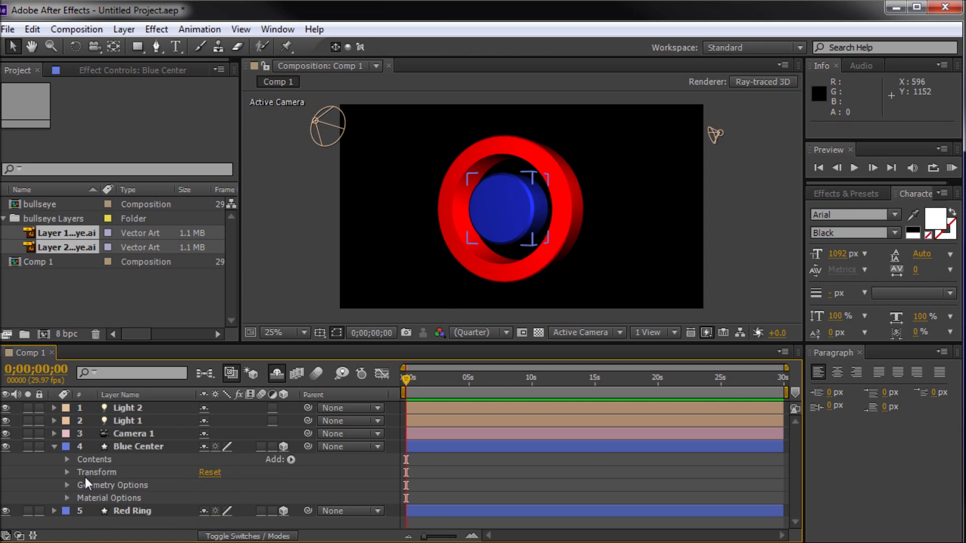
left_click(67, 498)
scroll(95, 486, "down", 2)
scroll(114, 468, "up", 2)
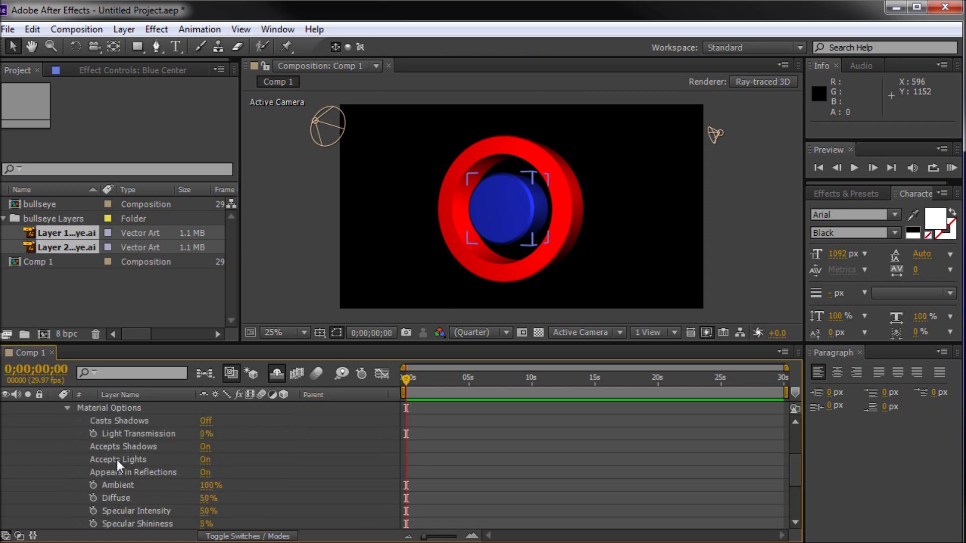
left_click(207, 422)
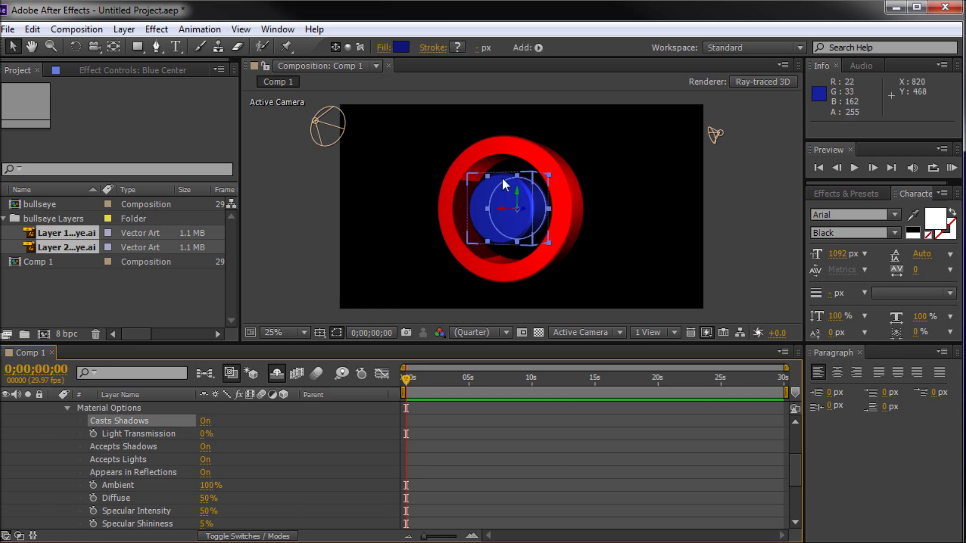
left_click(208, 421)
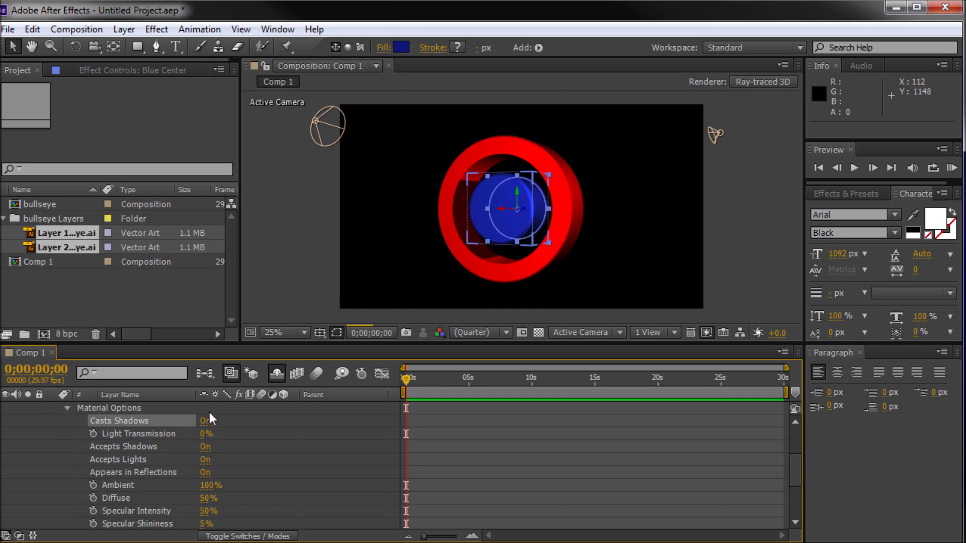
left_click(212, 420)
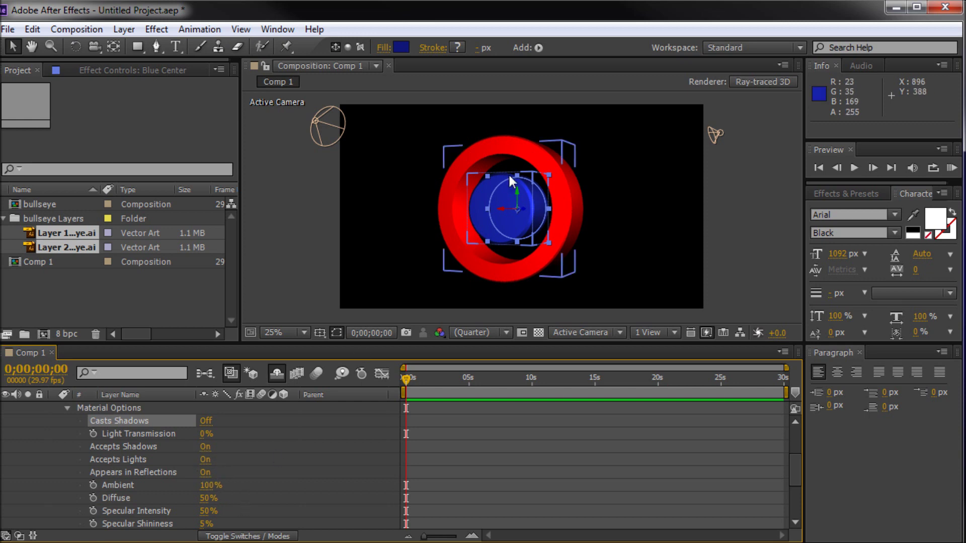
- Raise Blue Center's Specular Intensity to 85%
scroll(307, 451, "down", 1)
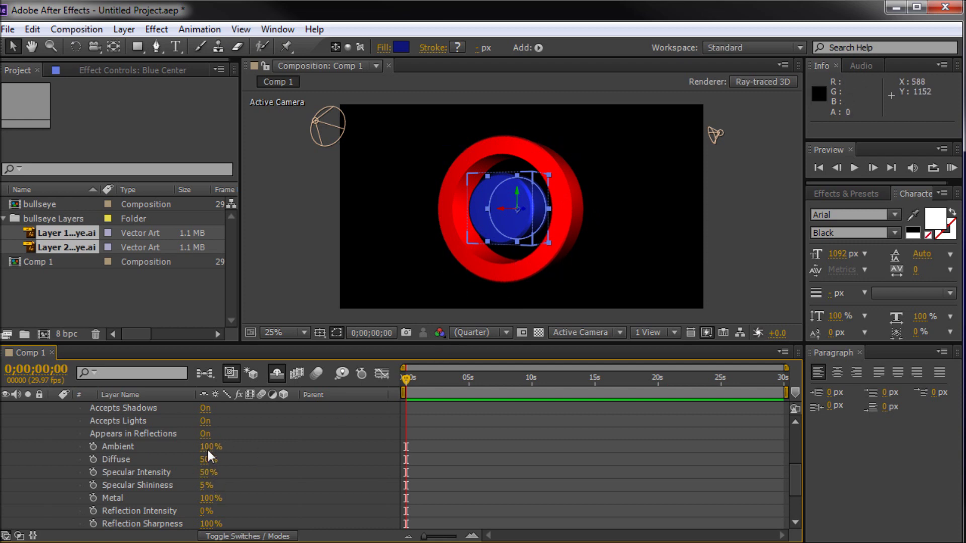
left_click_drag(206, 470, 245, 448)
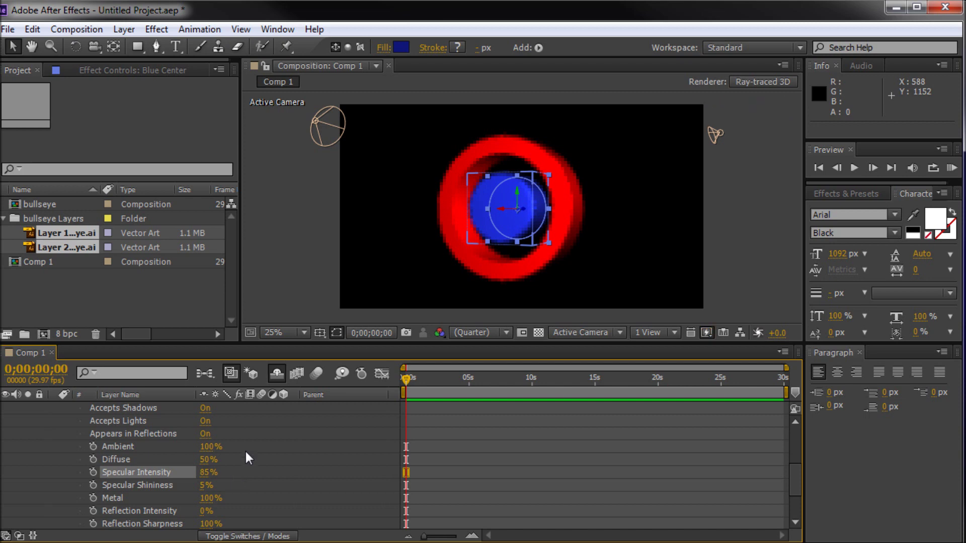
left_click(294, 207)
left_click(508, 209)
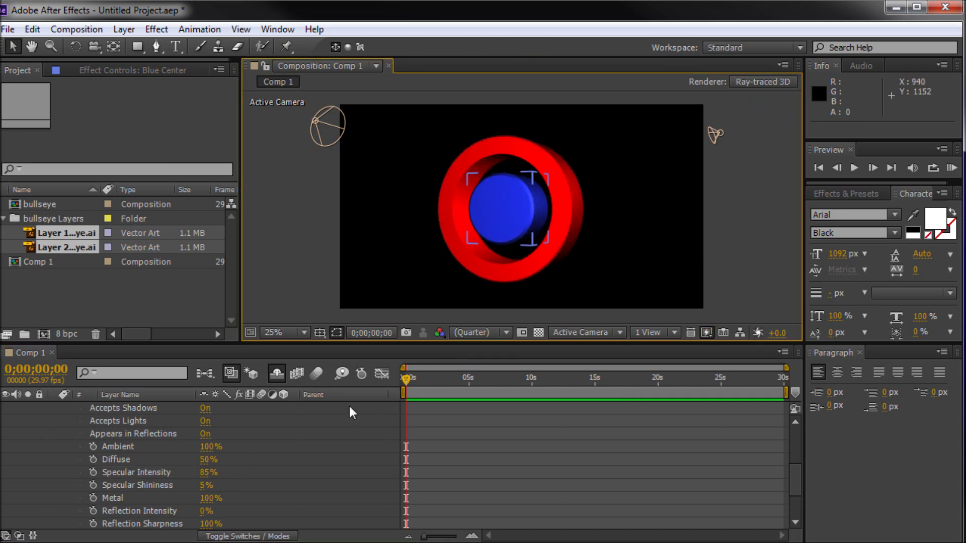
scroll(222, 431, "up", 4)
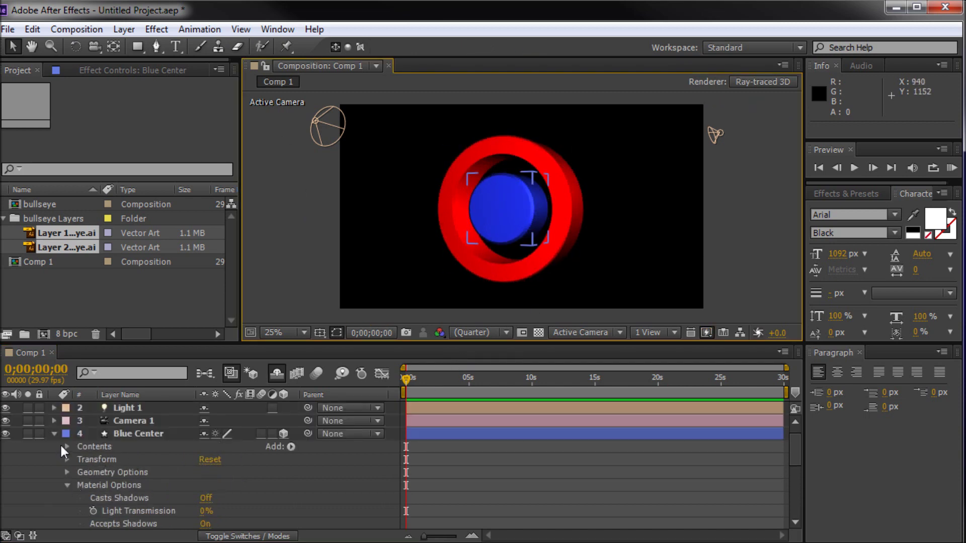
- Collapse Blue Center, show both layers' rotation, scrub the first second, then fold them away
left_click(53, 433)
left_click(136, 447)
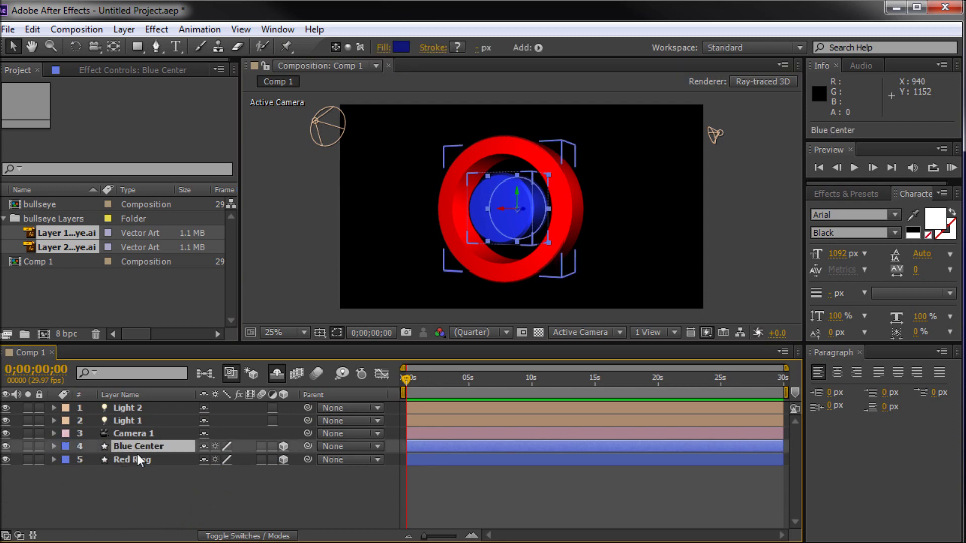
left_click(138, 454, "shift")
key("r")
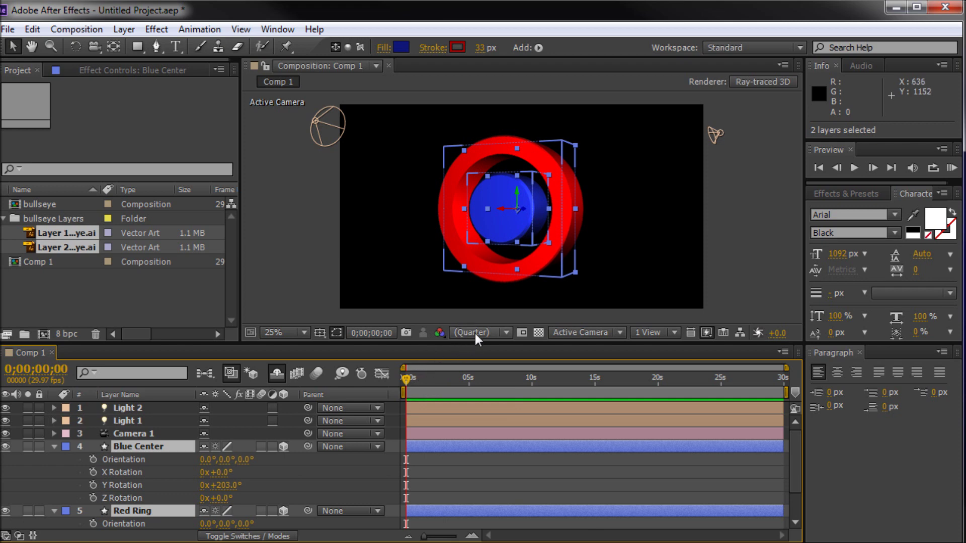
mouse_move(411, 375)
left_mouse_down()
mouse_move(423, 379)
mouse_move(395, 381)
left_mouse_up()
left_click(53, 446)
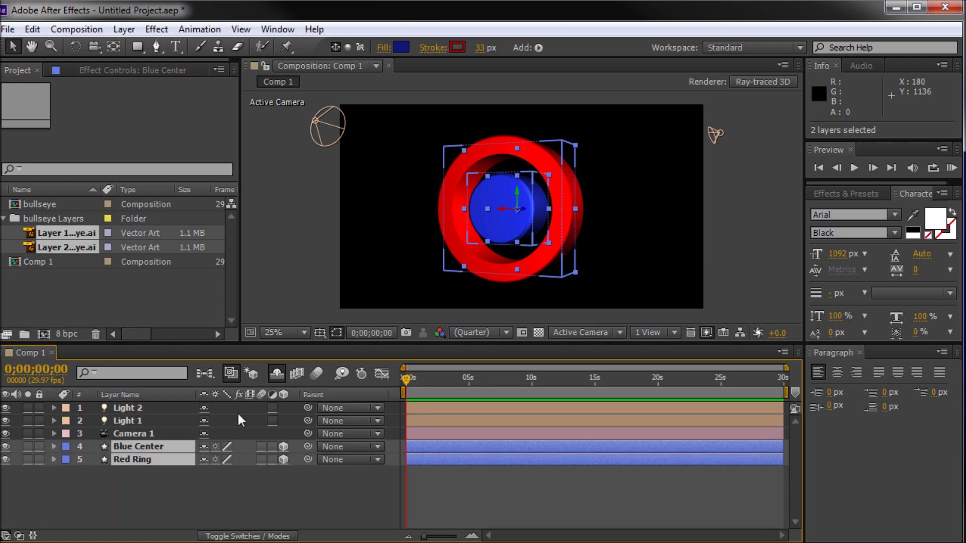
- Rotate both Blue Center and Red Ring layers to 327° in Y Rotation
mouse_move(404, 378)
left_mouse_down()
mouse_move(440, 381)
mouse_move(401, 386)
left_mouse_up()
key("r")
left_click_drag(226, 481, 321, 481)
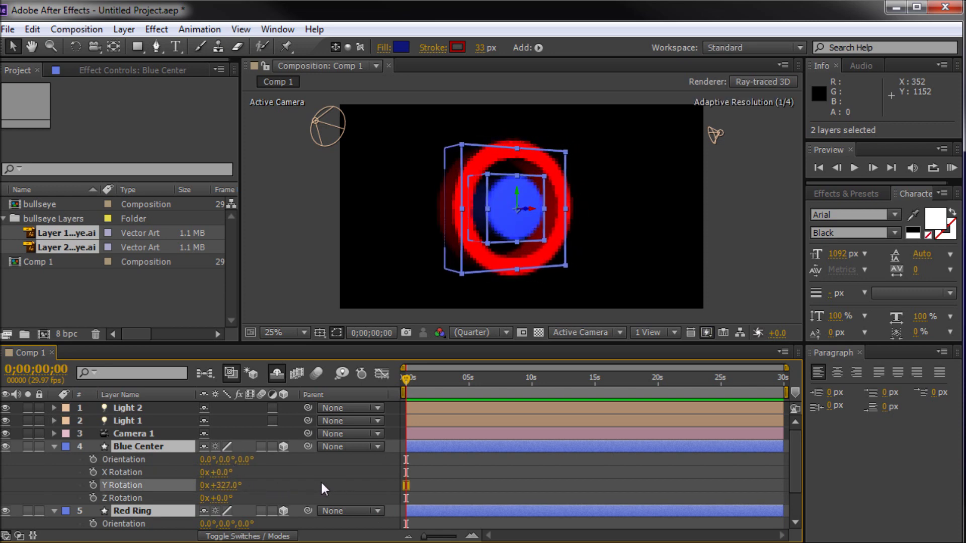
left_click(292, 245)
- Nudge the Blue Center disc along its X axis to seat it inside the red ring
left_click(521, 216)
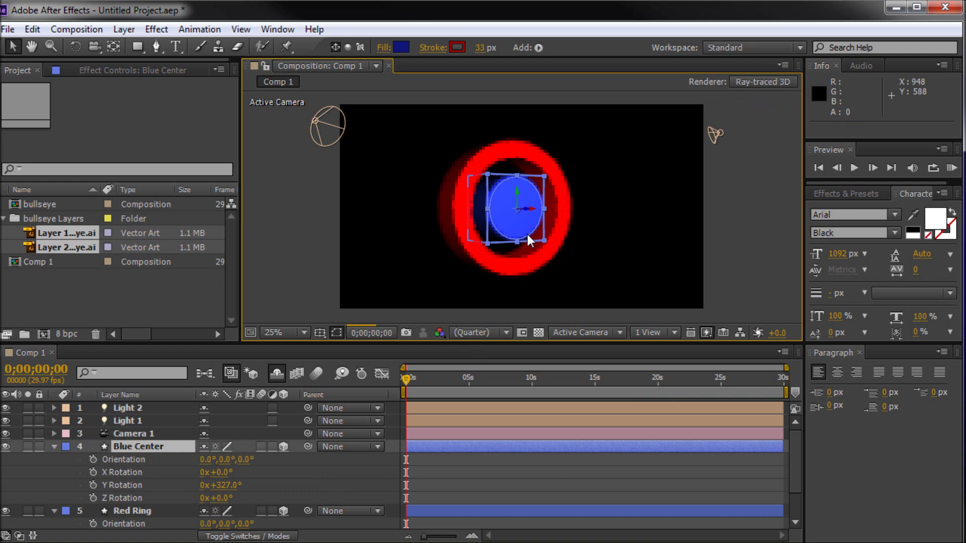
mouse_move(530, 213)
left_mouse_down()
mouse_move(564, 218)
mouse_move(527, 220)
left_mouse_up()
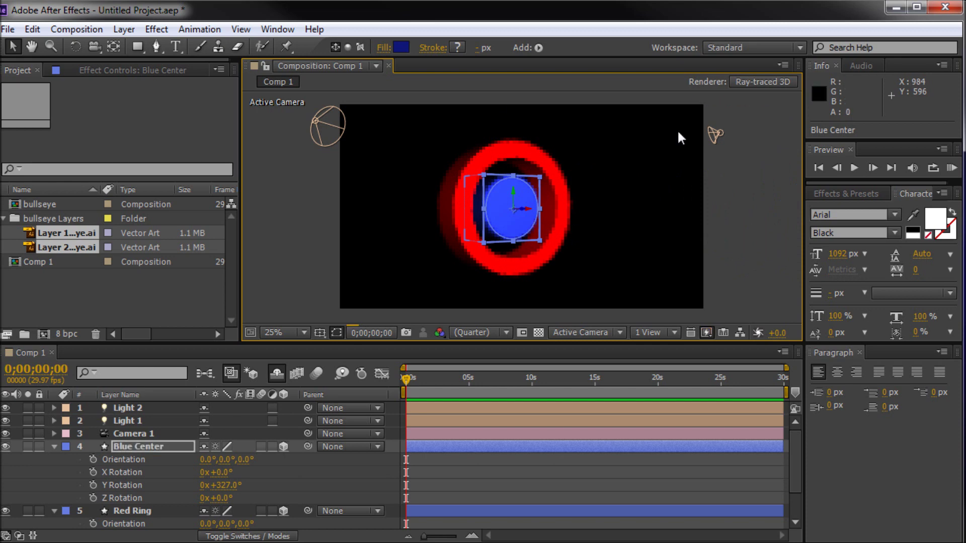
left_click(312, 215)
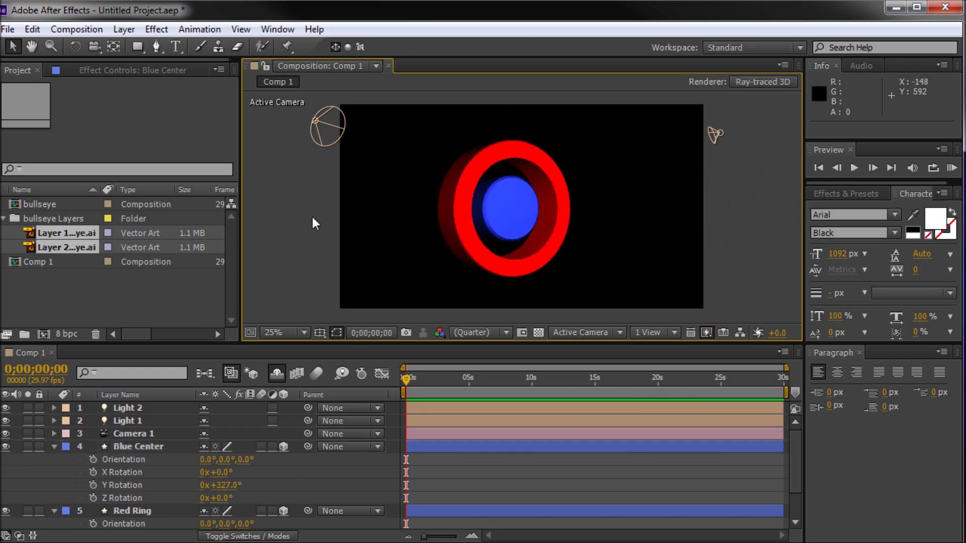